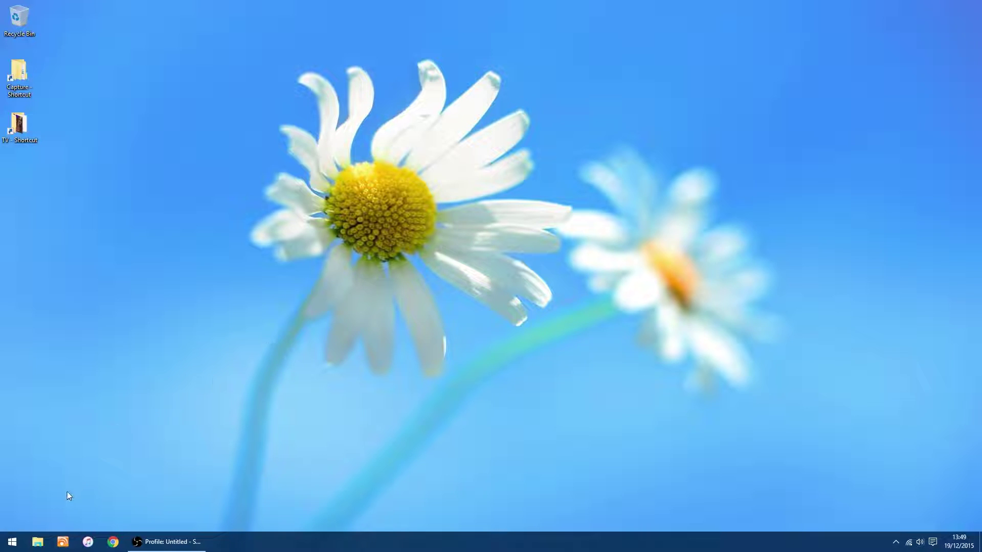
- Extract the MeGUI files .7z in Downloads with 7-Zip and open its Files-20150521 folder
click(38, 542)
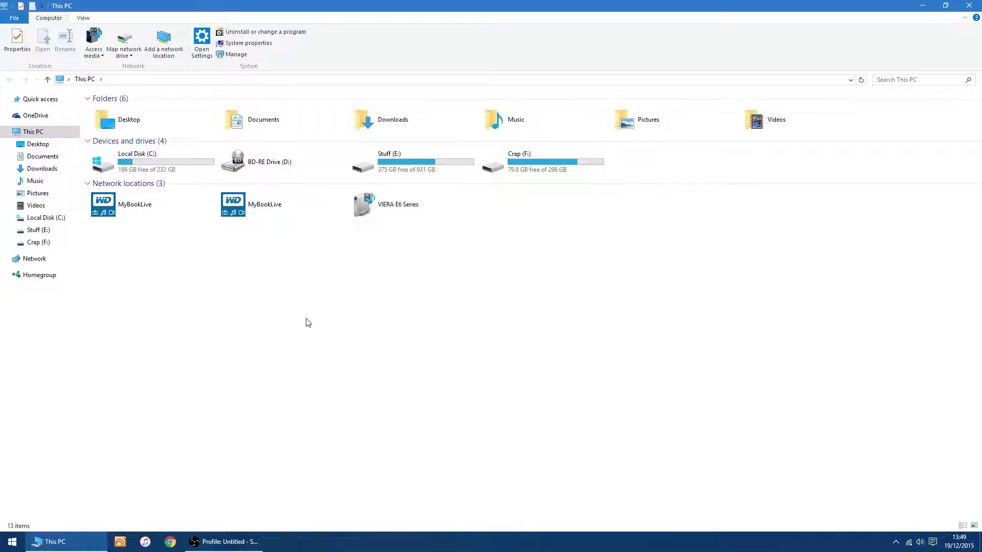
click(49, 172)
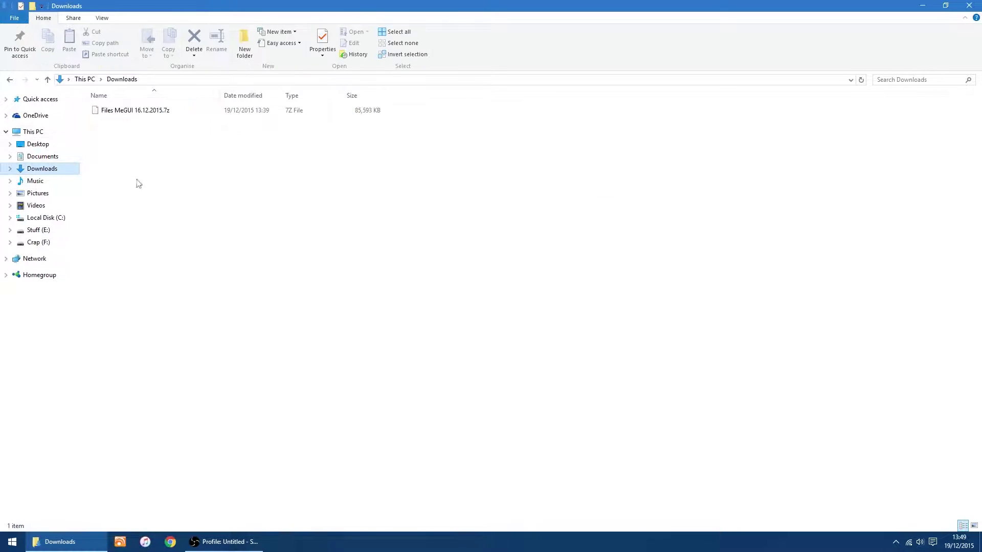
right_click(131, 111)
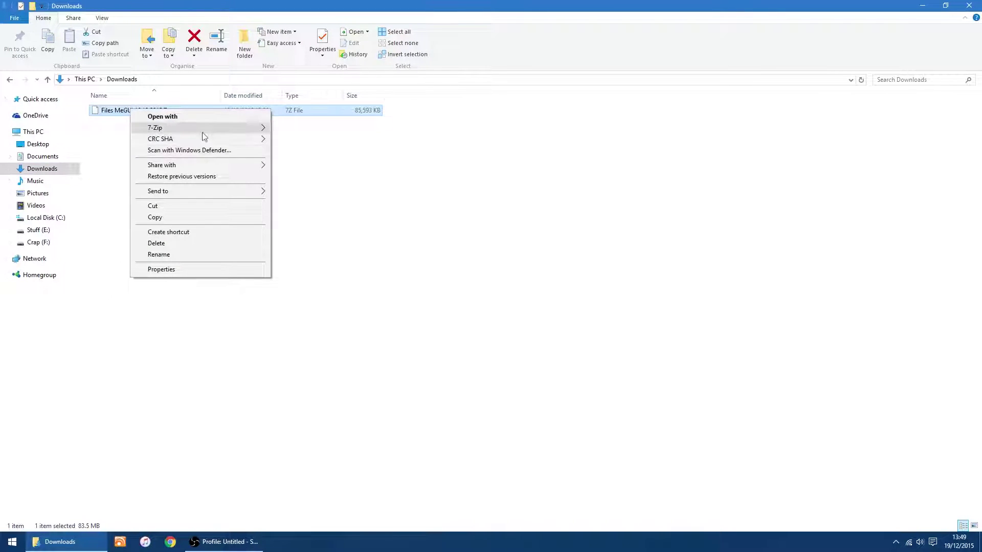
mouse_move(204, 133)
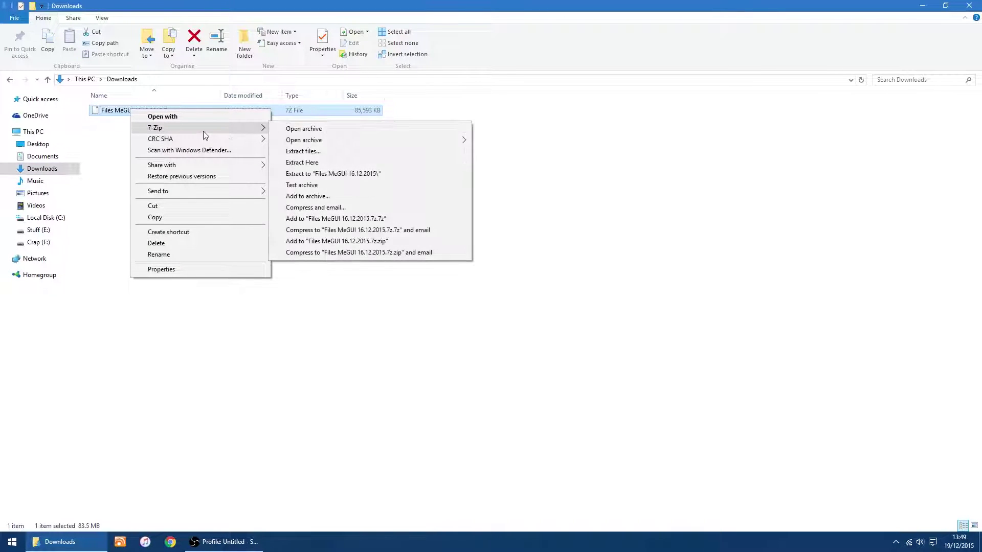
click(333, 174)
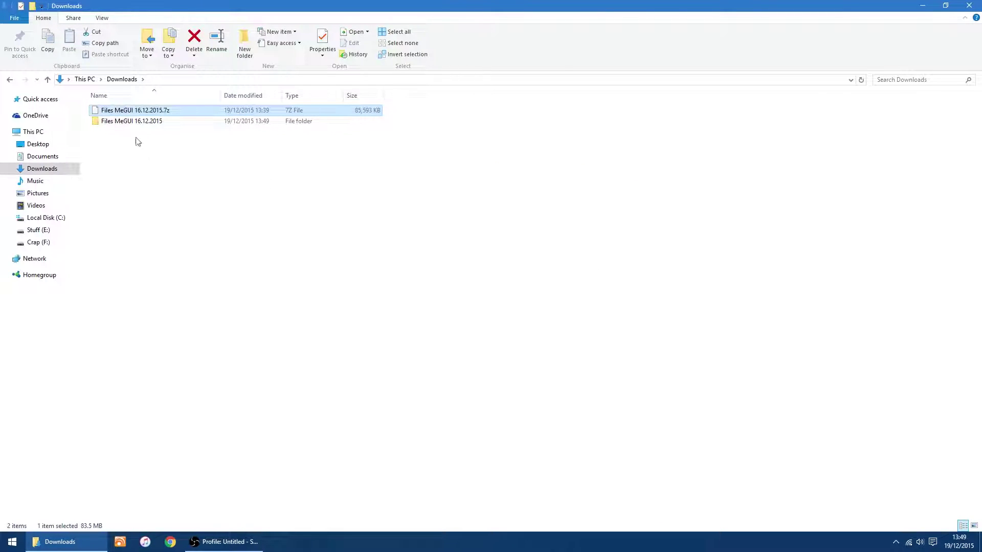
double_click(132, 123)
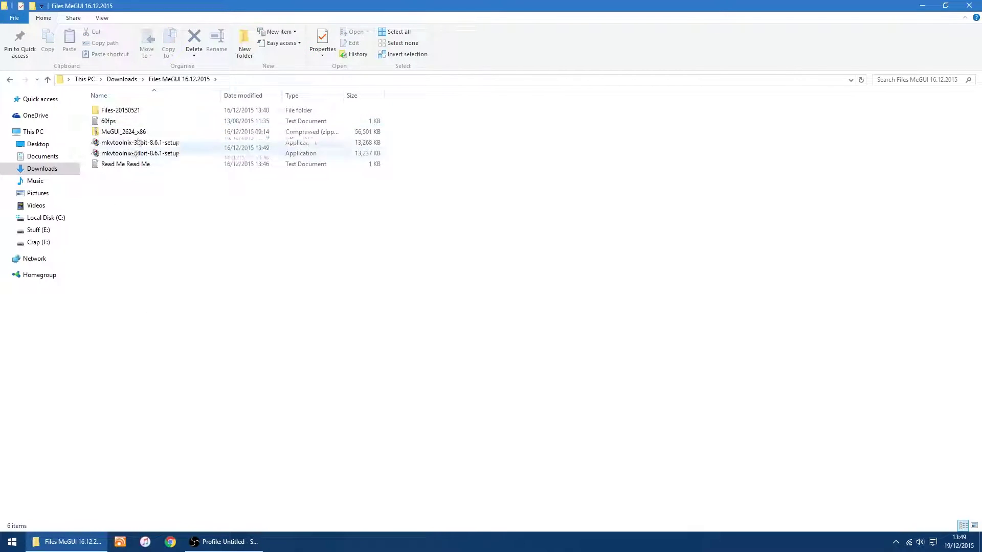
double_click(128, 113)
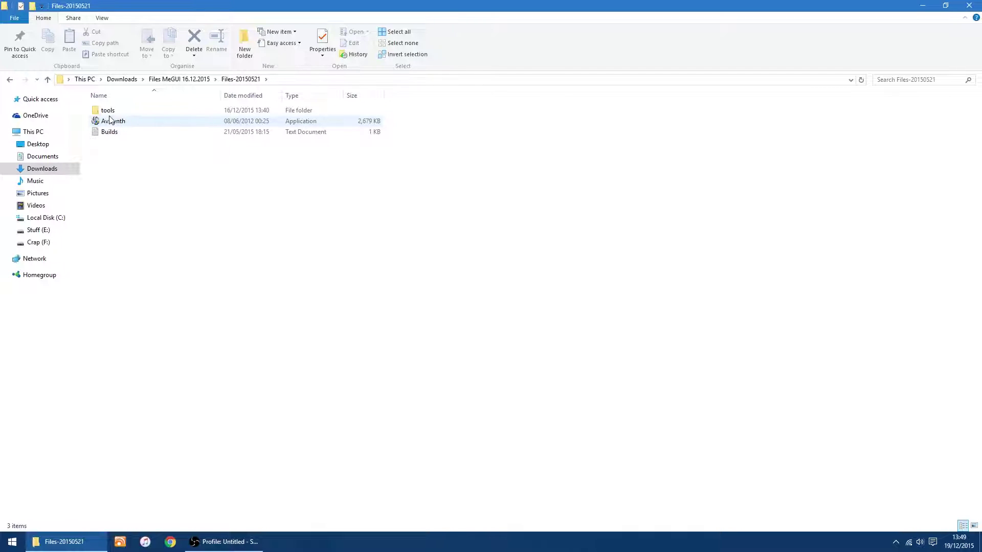
- Install AviSynth 2.6.0 MT with default components and folder, then finish the wizard
double_click(113, 122)
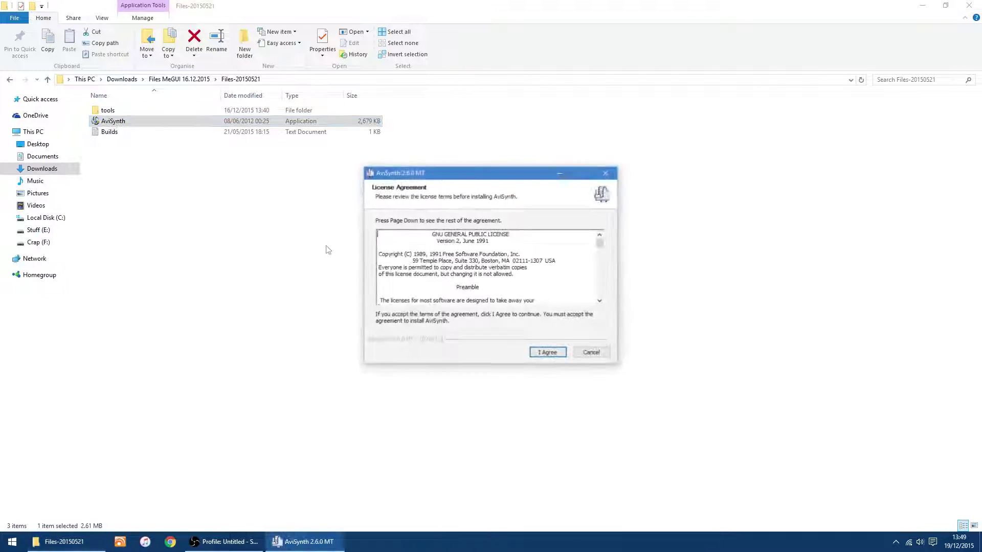
click(545, 354)
click(548, 354)
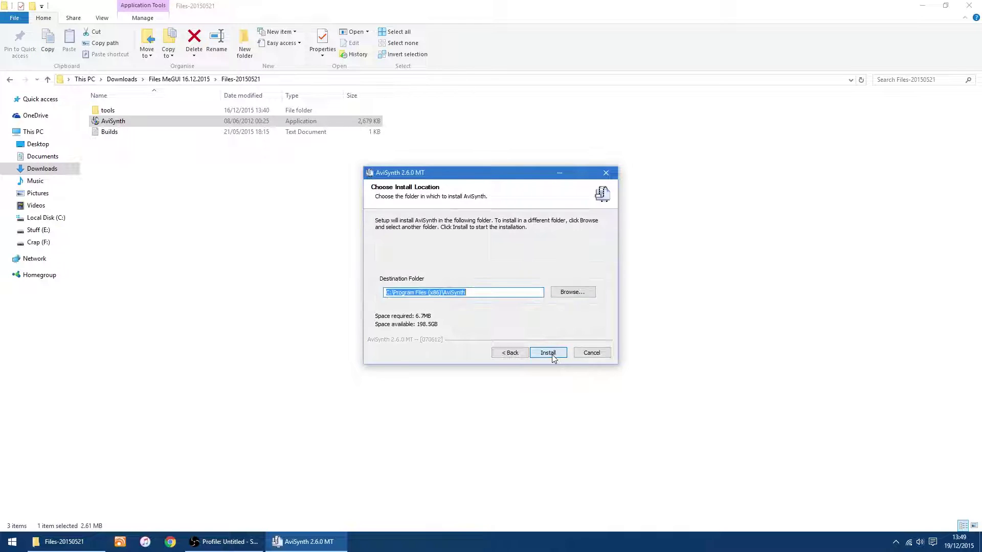
click(549, 354)
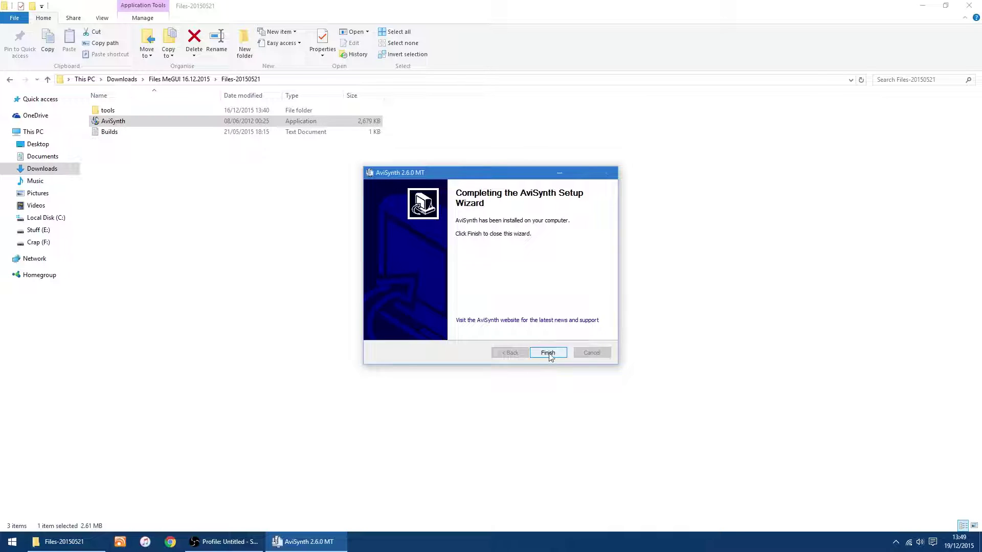
click(548, 353)
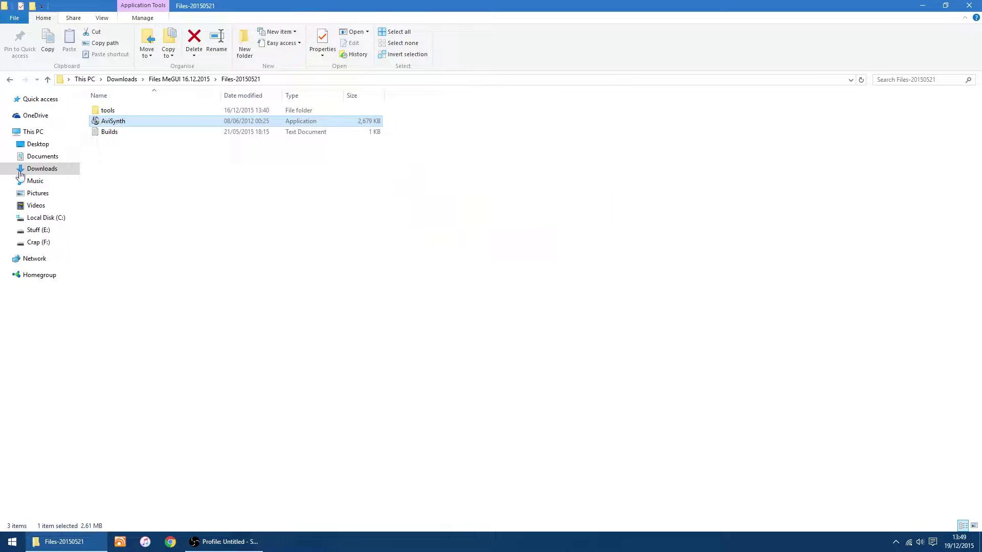
- Extract the MeGUI_2624_x86 zip into its own MeGUI_2624_x86 folder
click(8, 81)
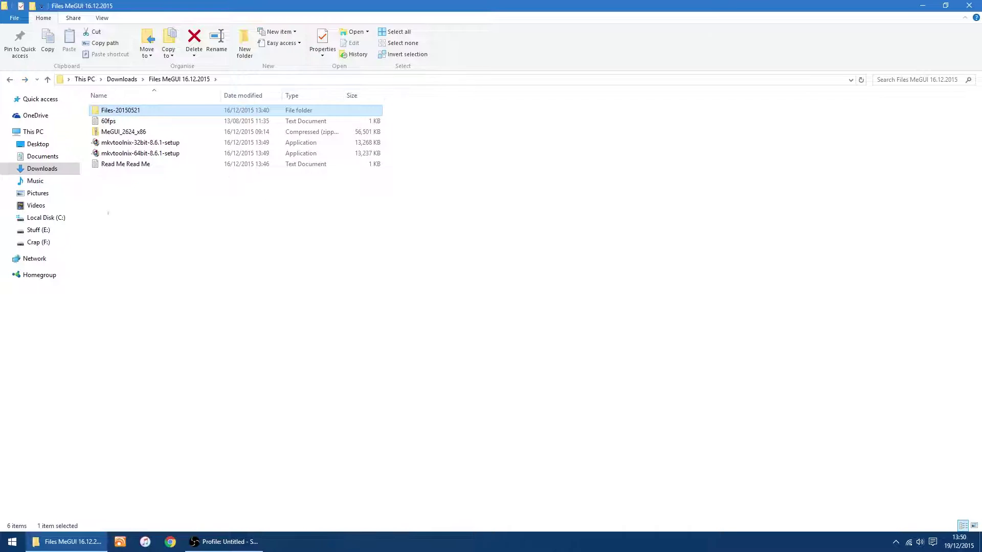
click(116, 133)
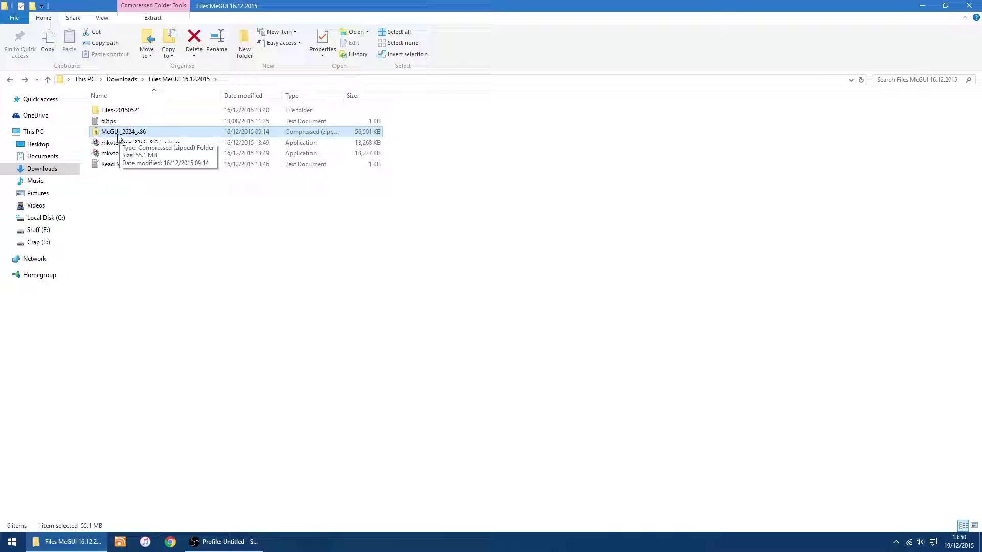
right_click(118, 135)
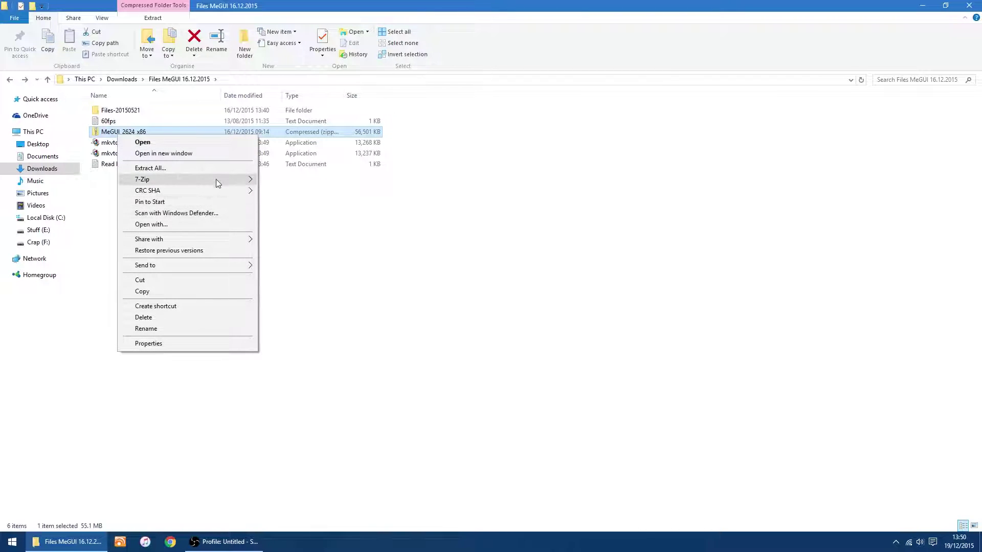
mouse_move(216, 180)
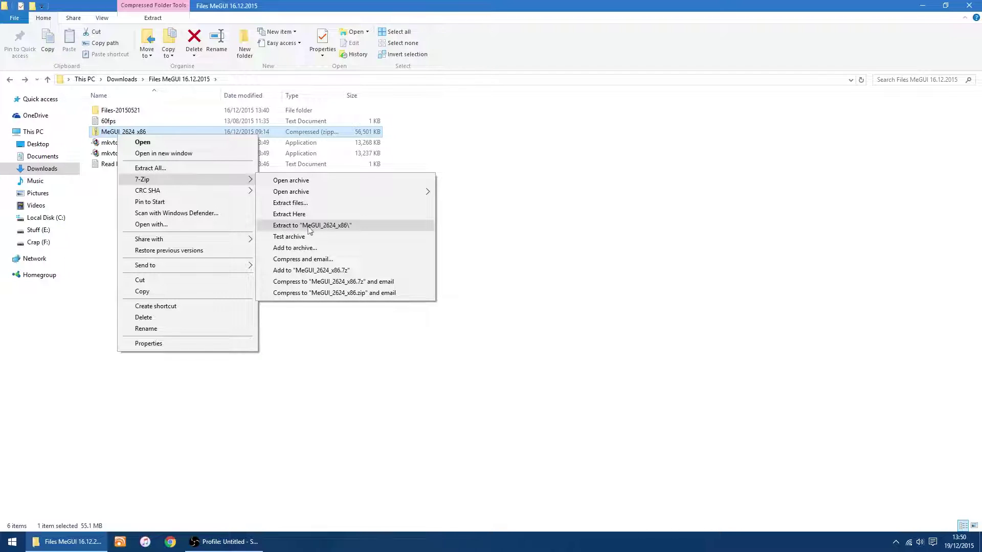
click(324, 230)
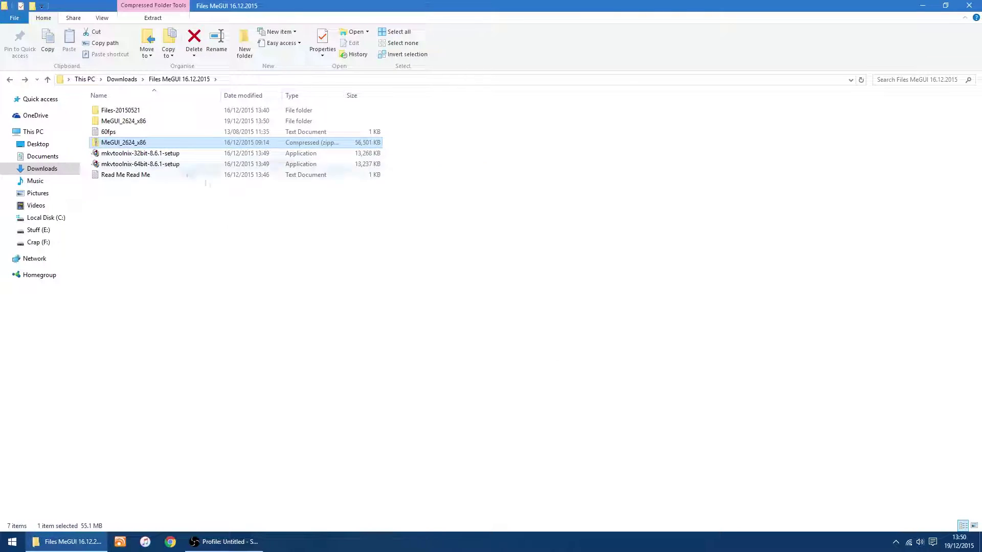
- Rename the extracted MeGUI_2624_x86 folder to MeGUI
right_click(125, 125)
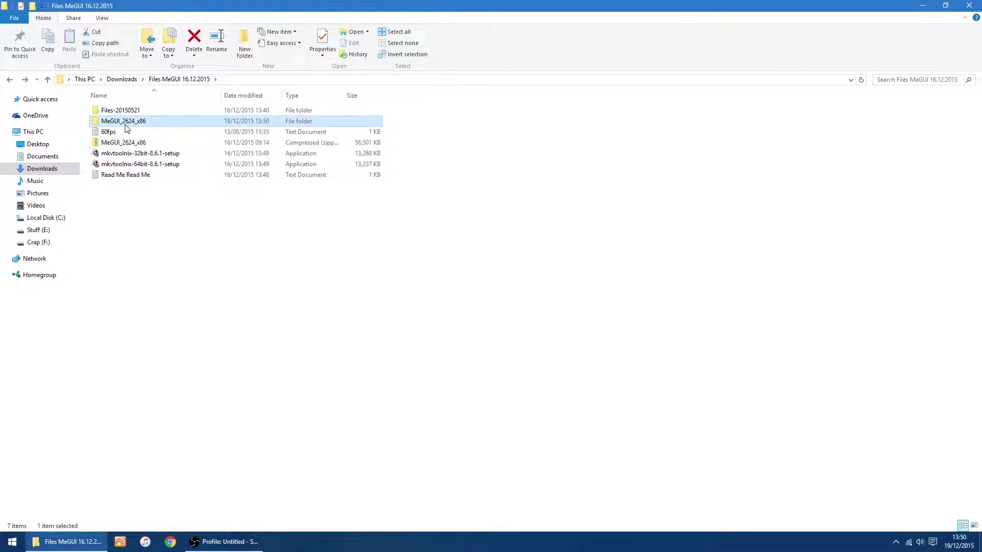
click(152, 327)
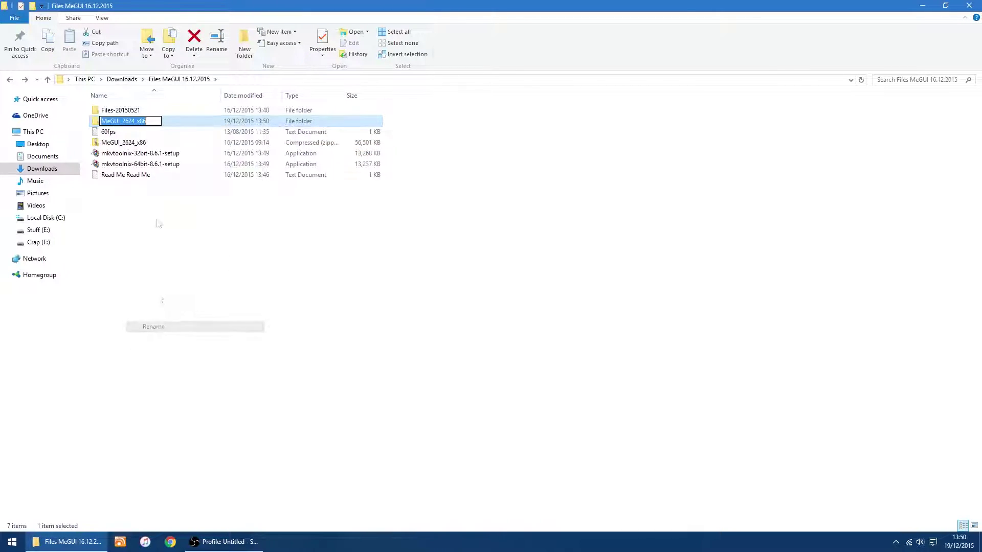
drag(121, 124, 174, 124)
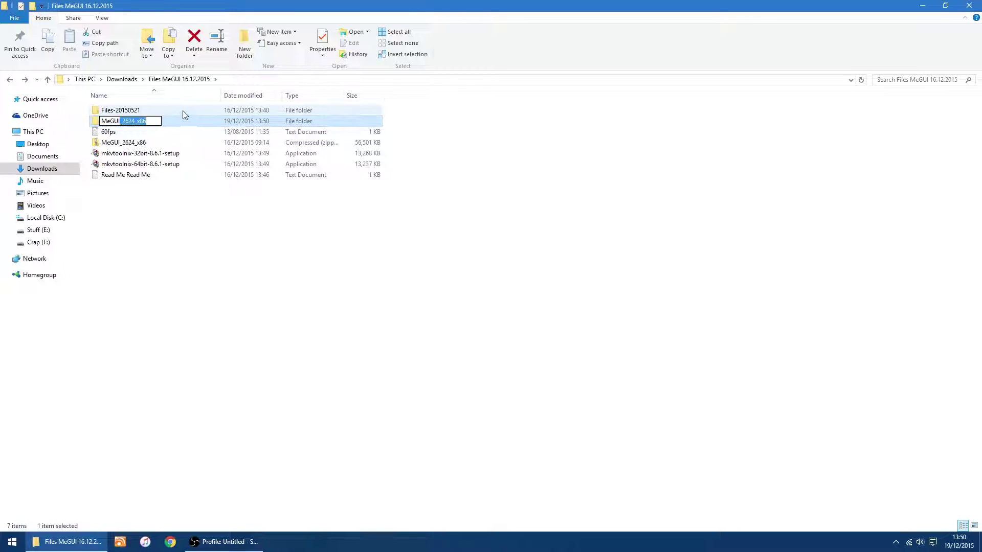
key(BackSpace)
click(219, 258)
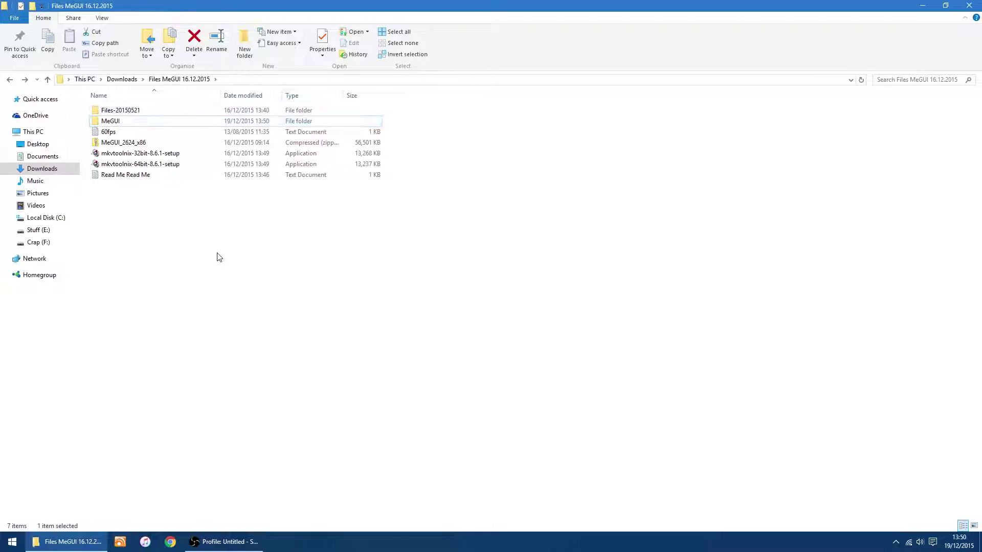
- Copy the MeGUI folder into C:\Program Files (x86), approving admin access, and open it
right_click(117, 122)
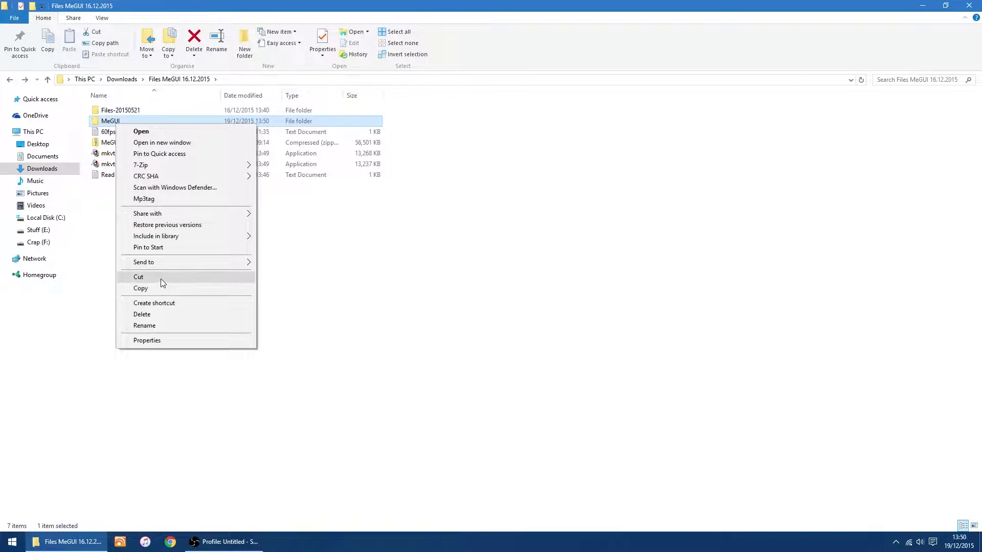
click(151, 290)
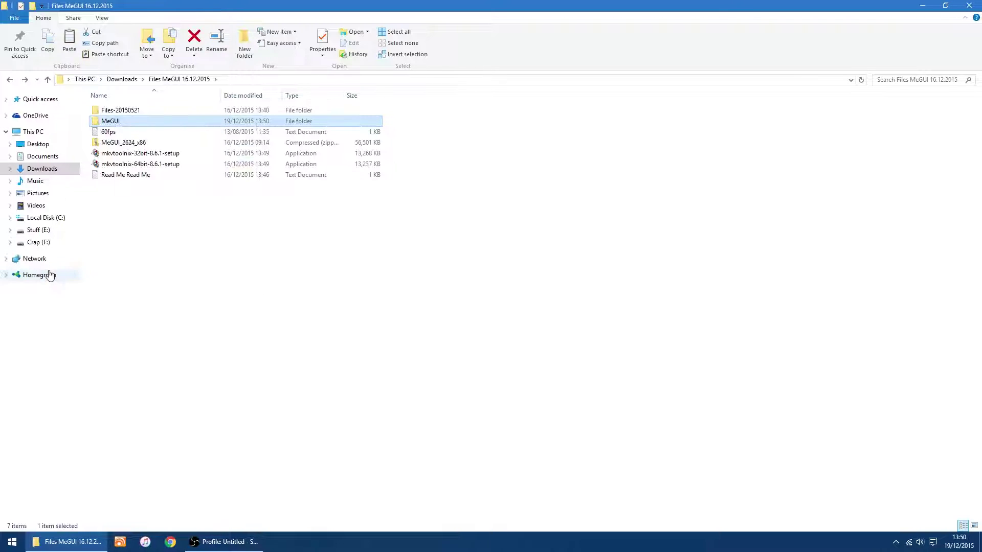
click(45, 220)
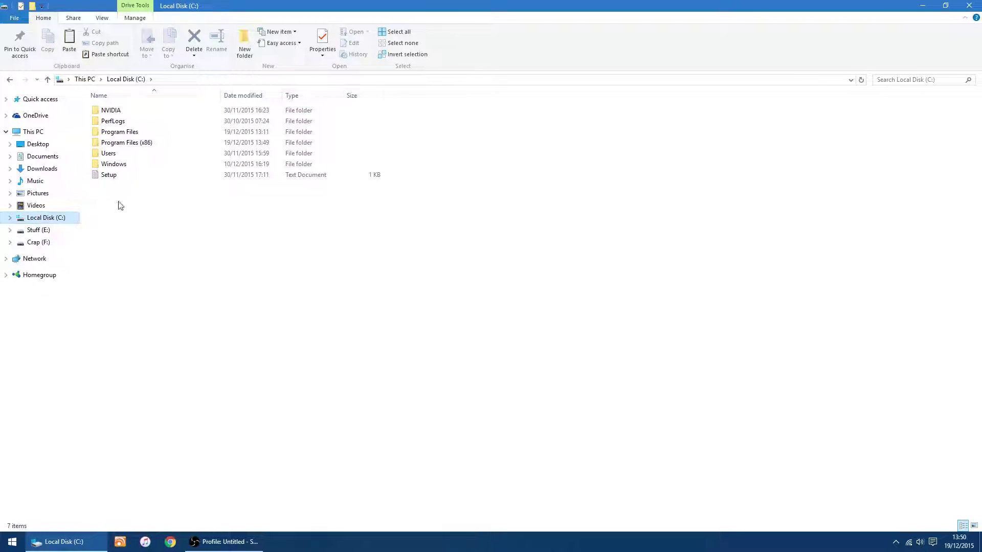
double_click(118, 147)
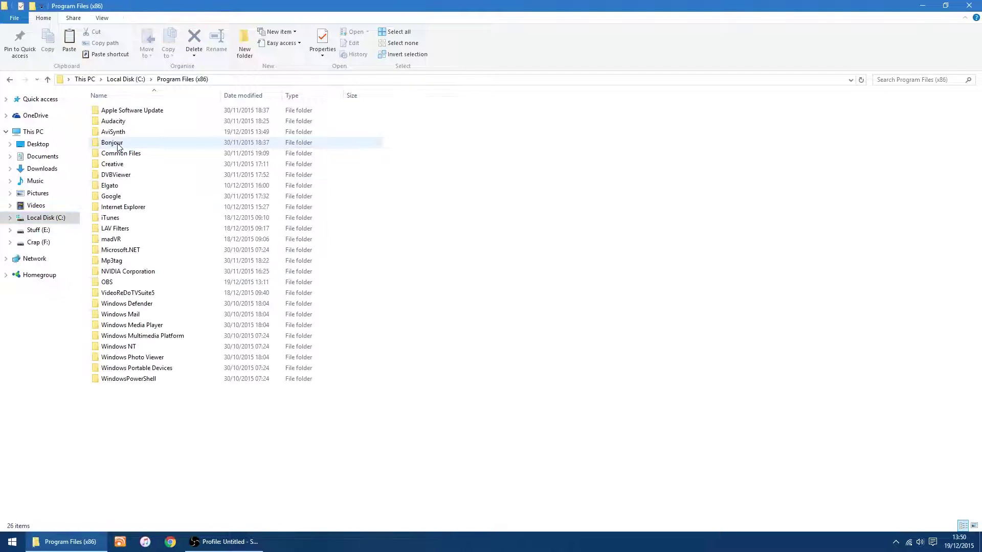
right_click(395, 395)
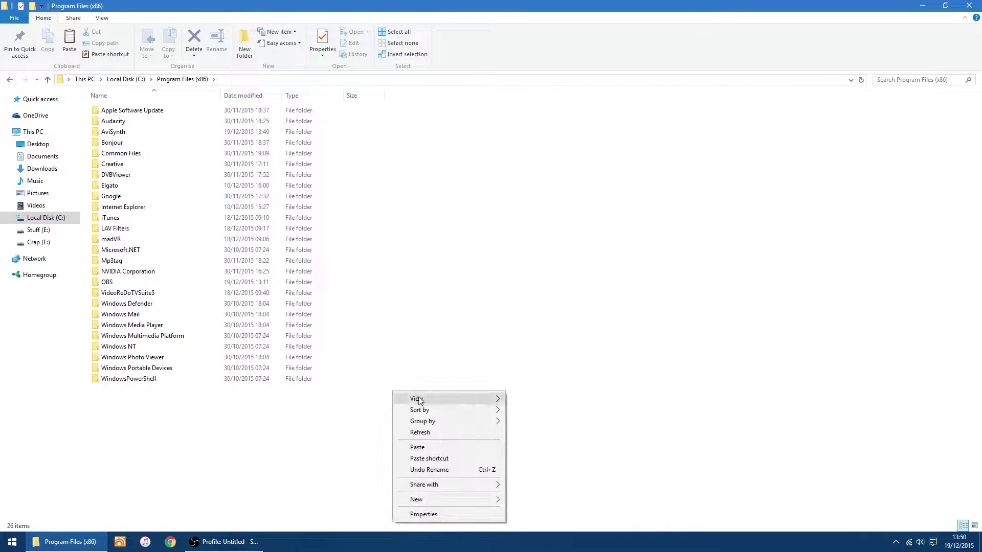
click(482, 451)
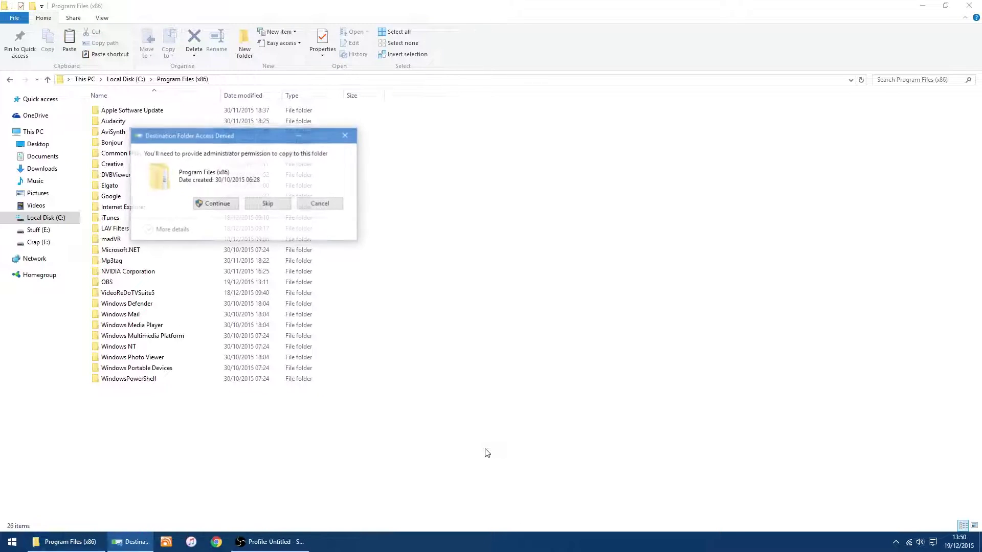
click(223, 203)
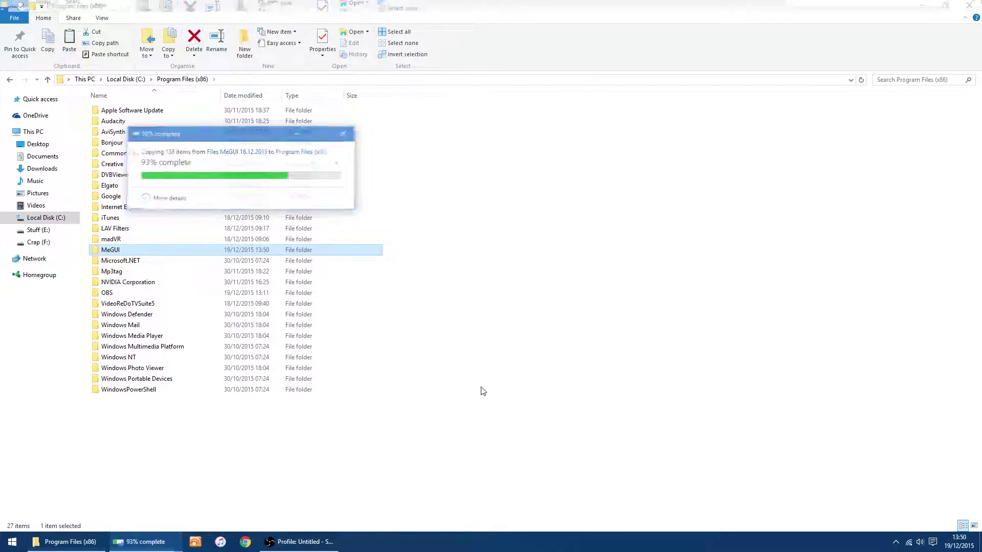
double_click(112, 251)
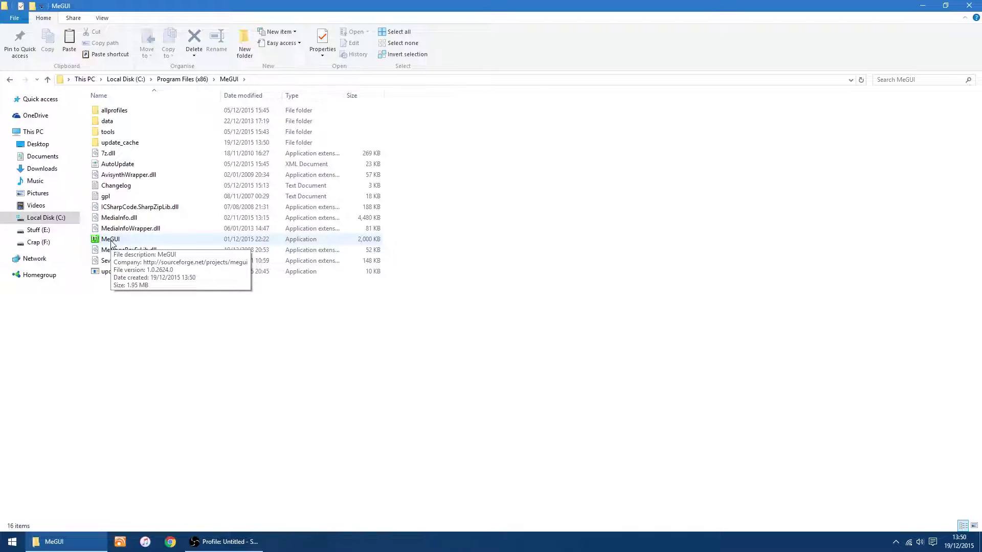
- Pin the MeGUI application in Program Files (x86)\MeGUI to Start
right_click(111, 241)
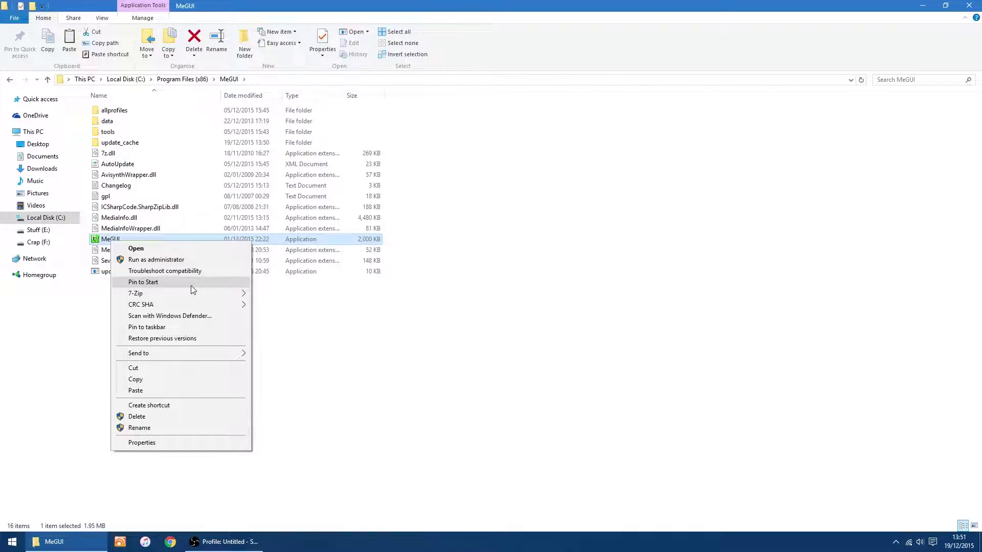
click(156, 285)
click(182, 343)
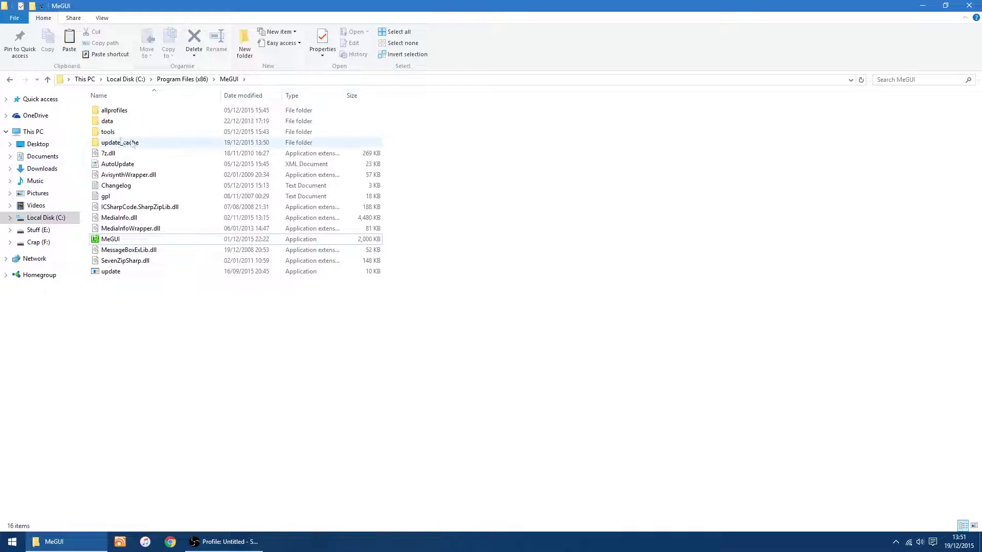
- Copy the four InterFrame and svpflow files from Files-20150521\tools\avisynth_plugin in Downloads
click(42, 169)
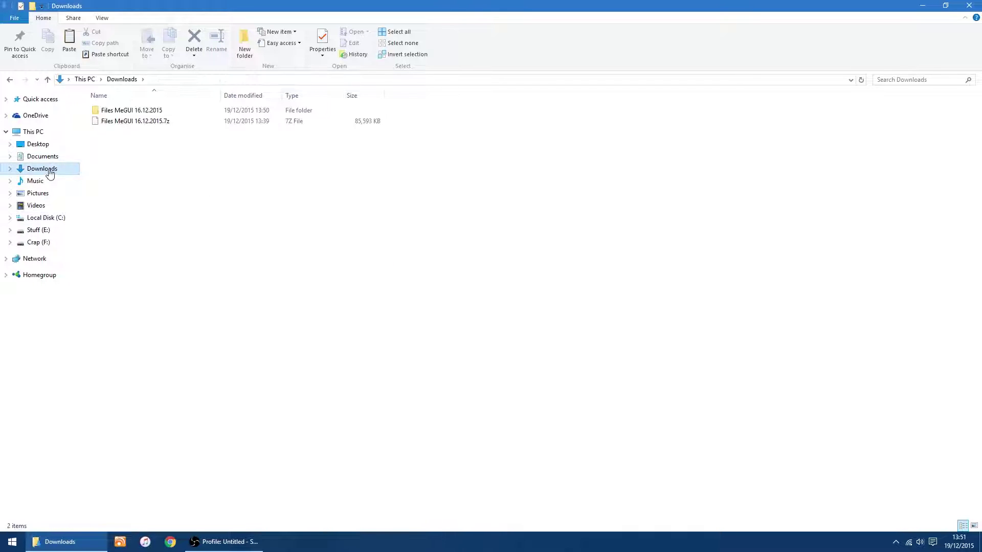
double_click(111, 111)
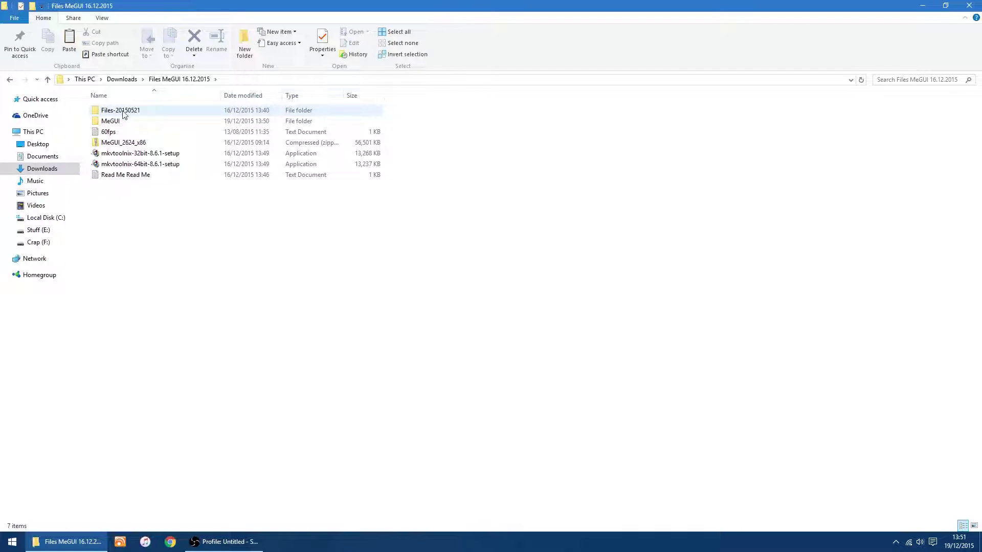
double_click(123, 111)
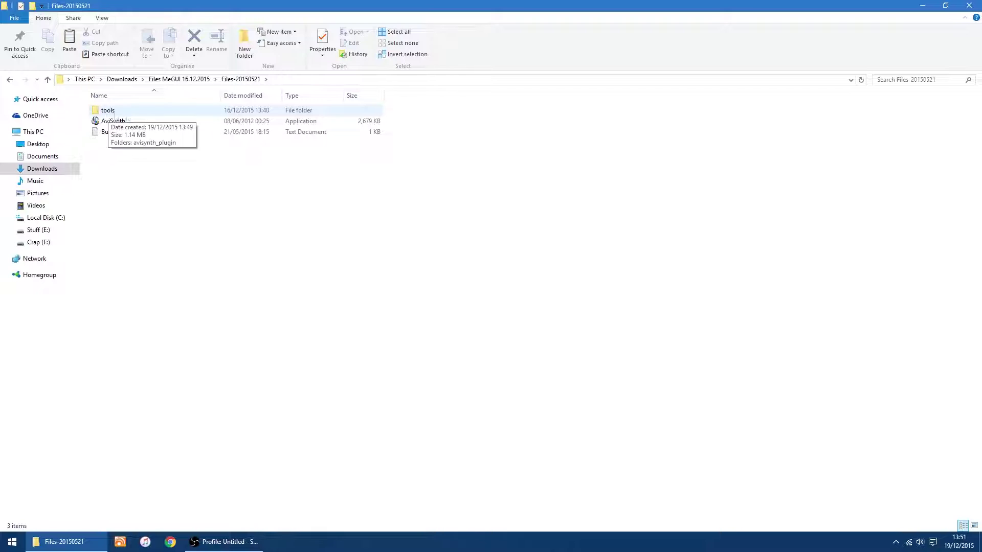
double_click(112, 112)
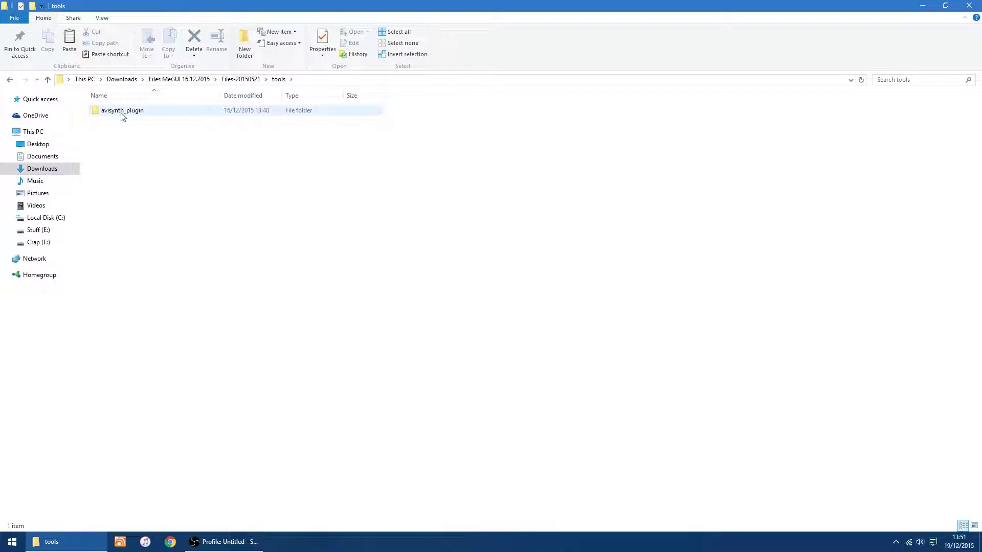
double_click(121, 113)
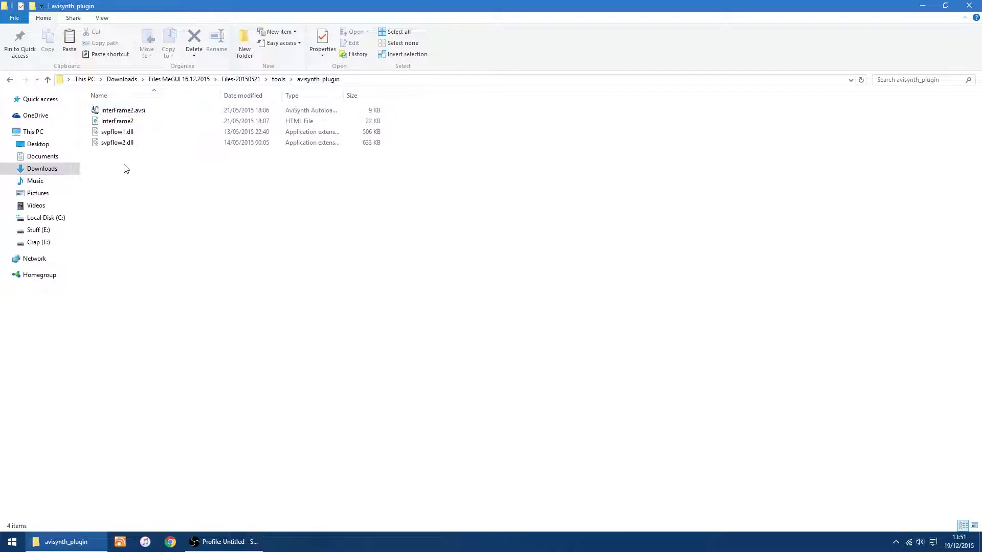
drag(124, 165, 113, 109)
right_click(113, 108)
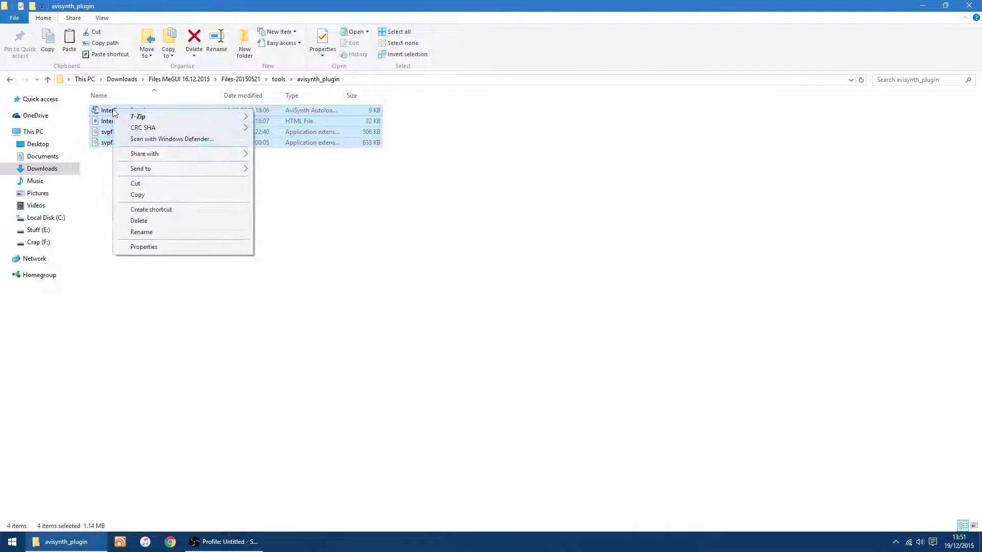
click(152, 199)
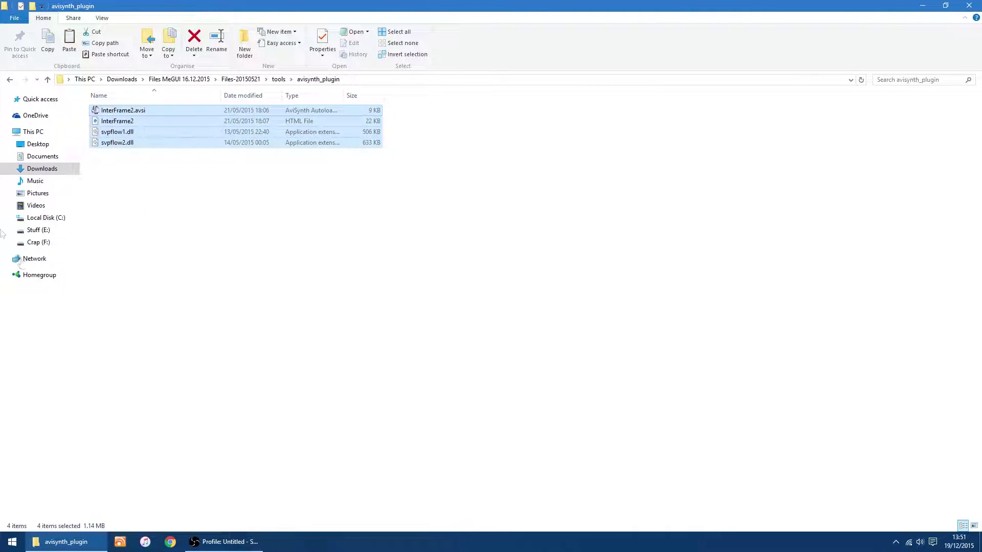
click(10, 81)
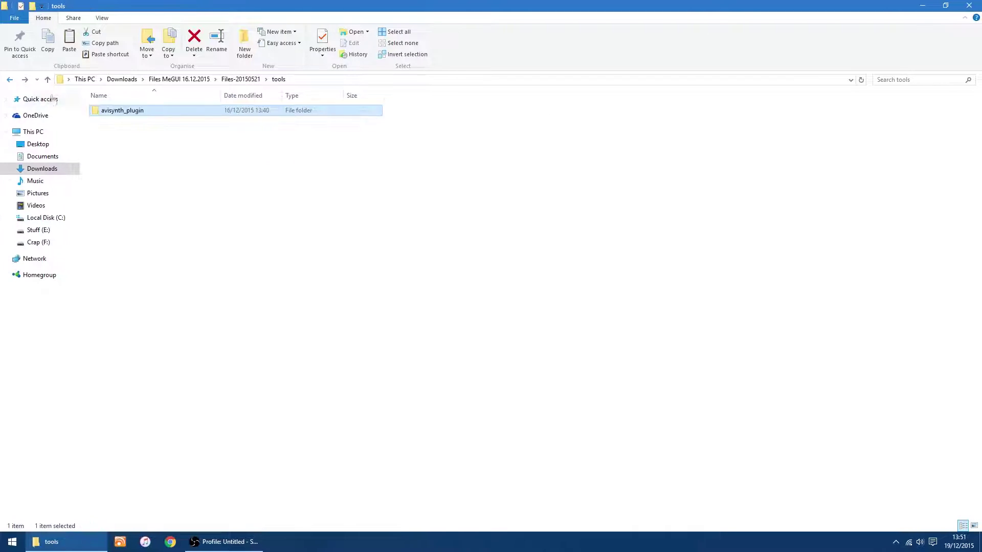
- Paste the four plugin files into C:\Program Files (x86)\MeGUI\tools\avisynth_plugin, approving admin access
click(42, 219)
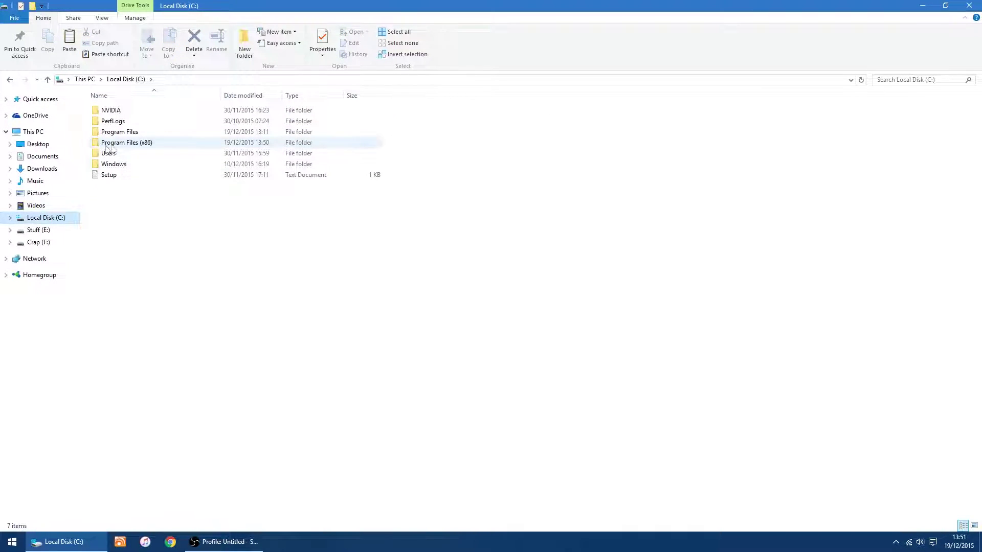
double_click(150, 148)
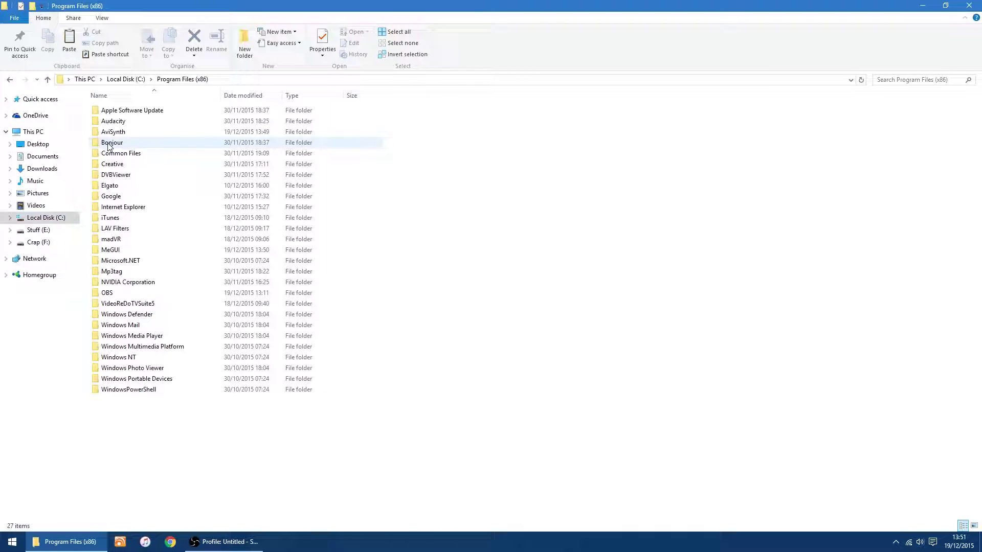
click(113, 253)
double_click(113, 253)
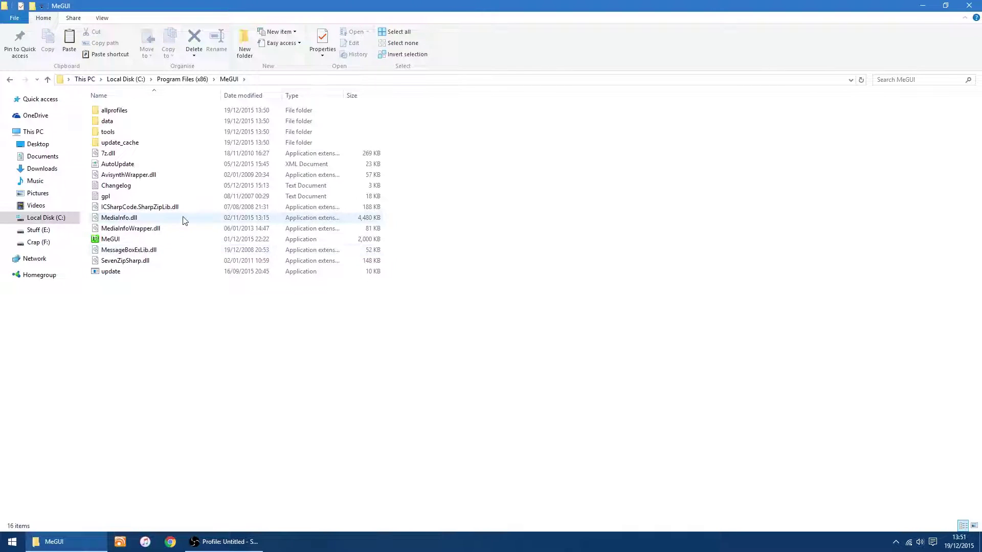
double_click(107, 133)
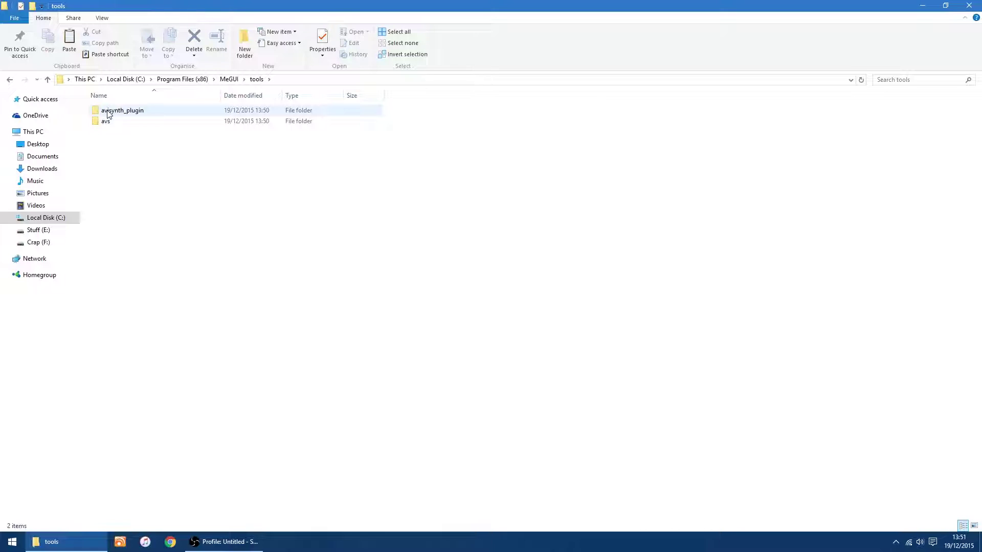
double_click(109, 112)
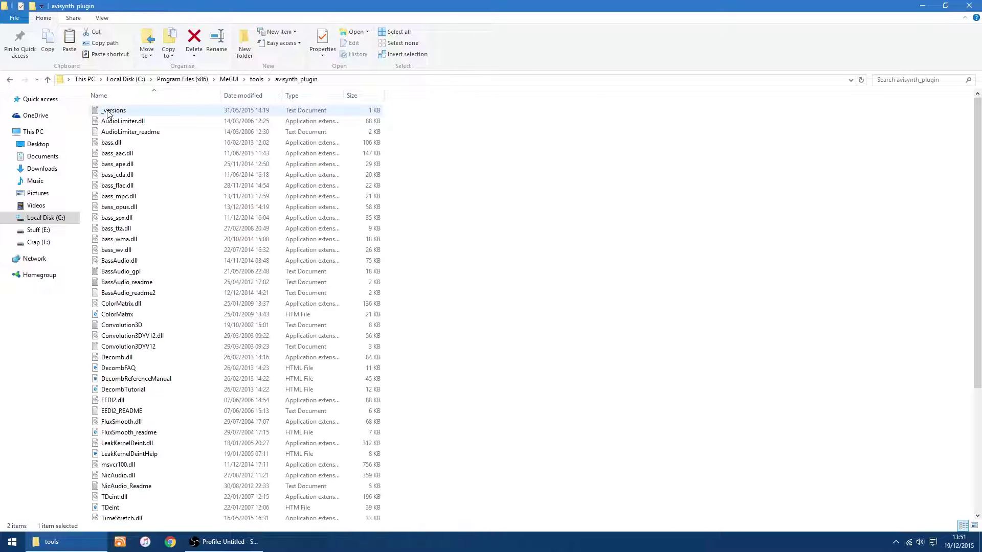
right_click(635, 251)
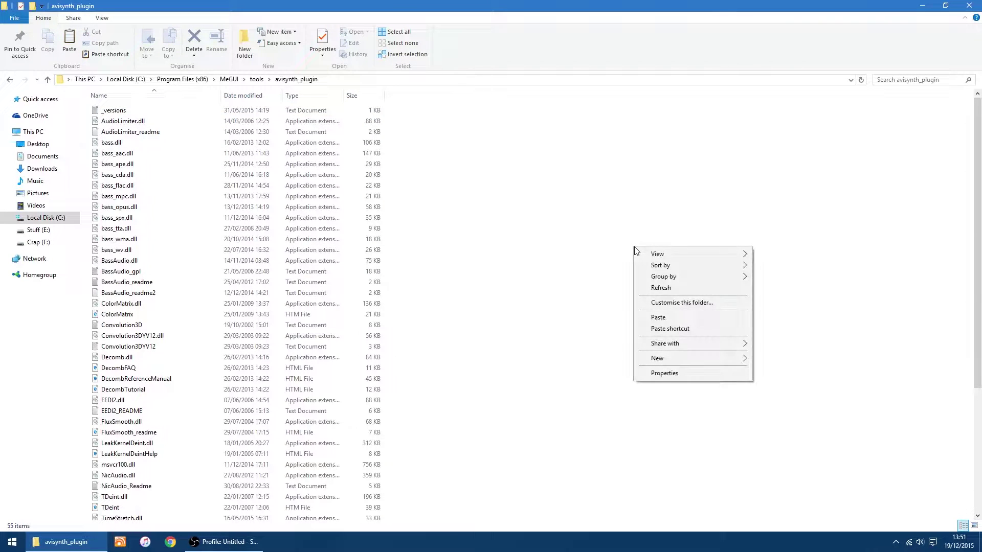
click(674, 317)
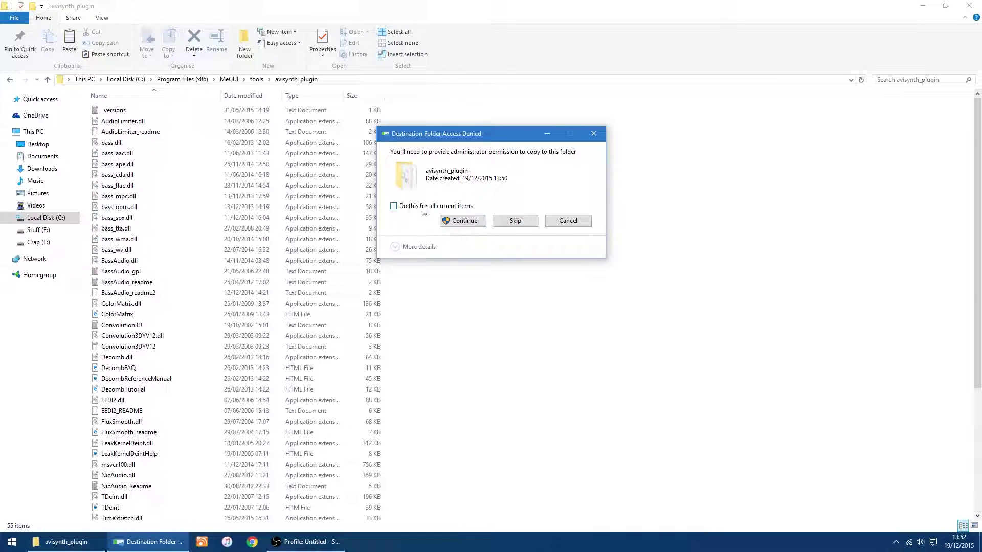
click(467, 222)
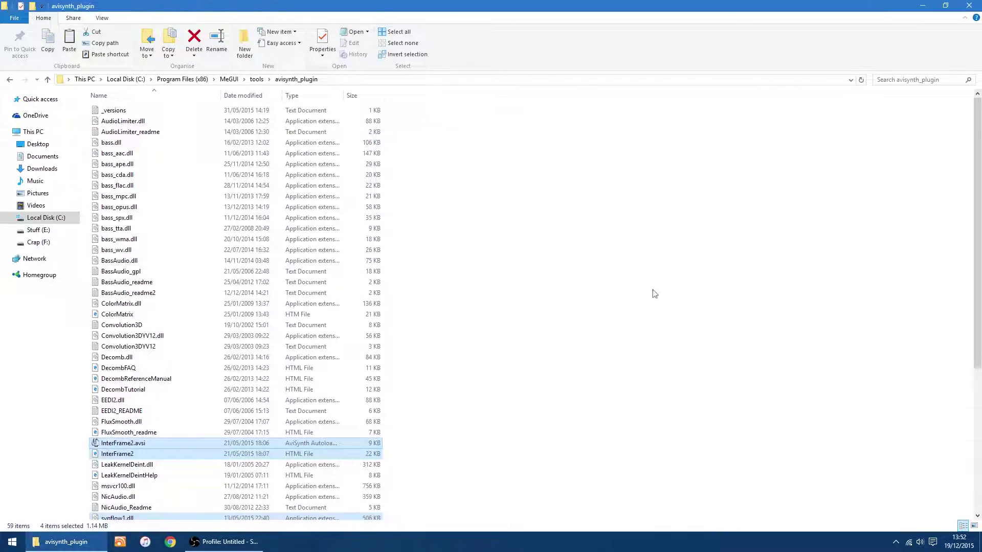
click(622, 285)
scroll(605, 285, down, 3)
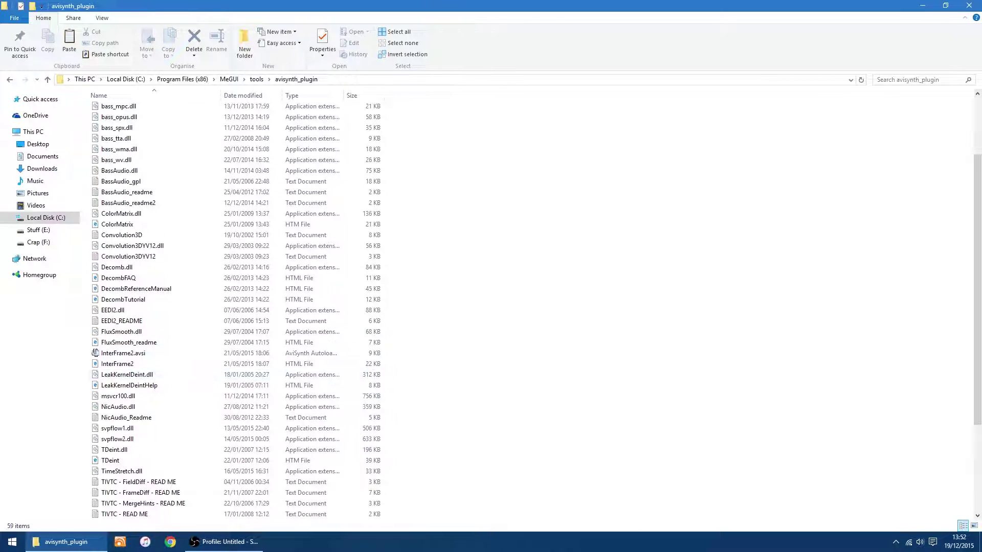
- Open the Files MeGUI 16.12.2015 folder in Downloads
click(43, 172)
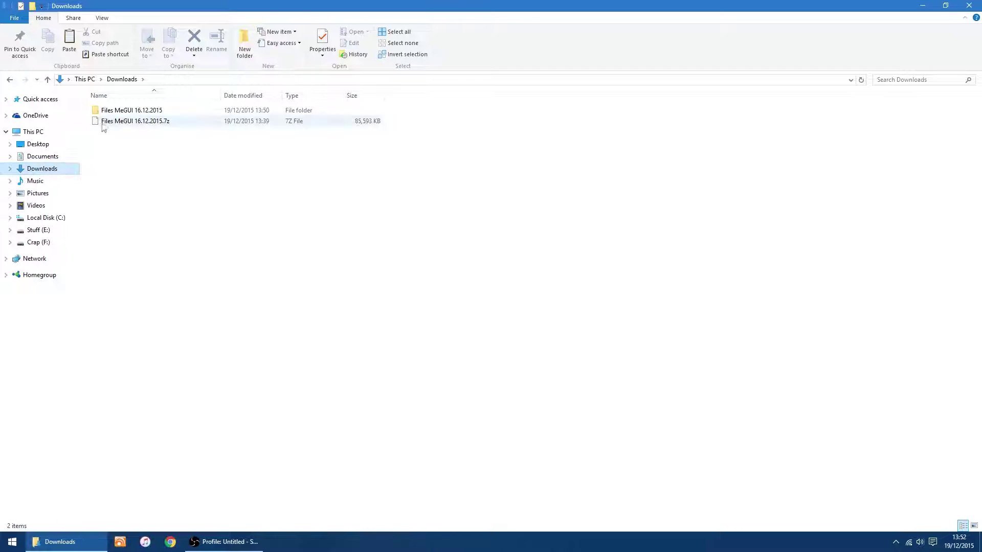
double_click(123, 109)
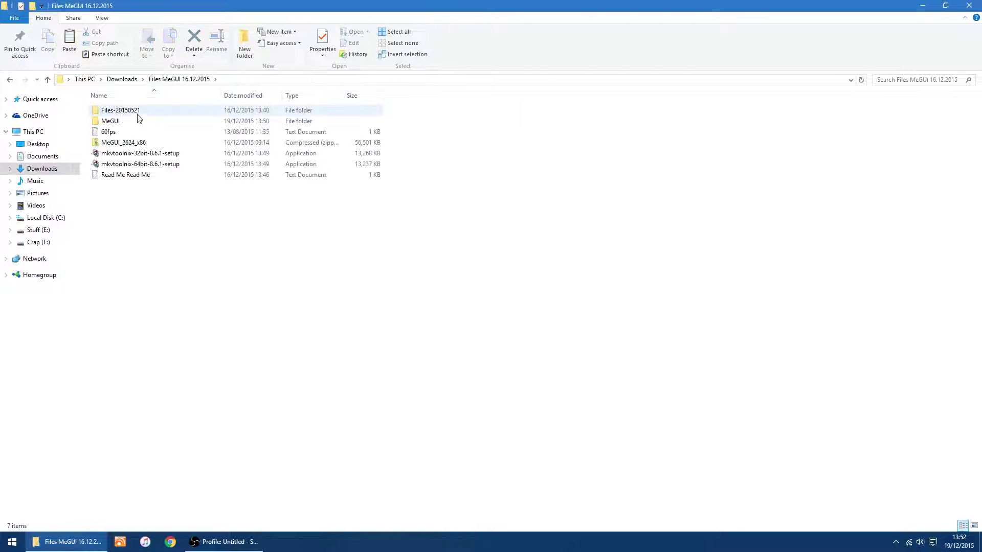
- Install MKVToolNix 8.6.1 64-bit to the default location, declining the desktop shortcut
double_click(136, 165)
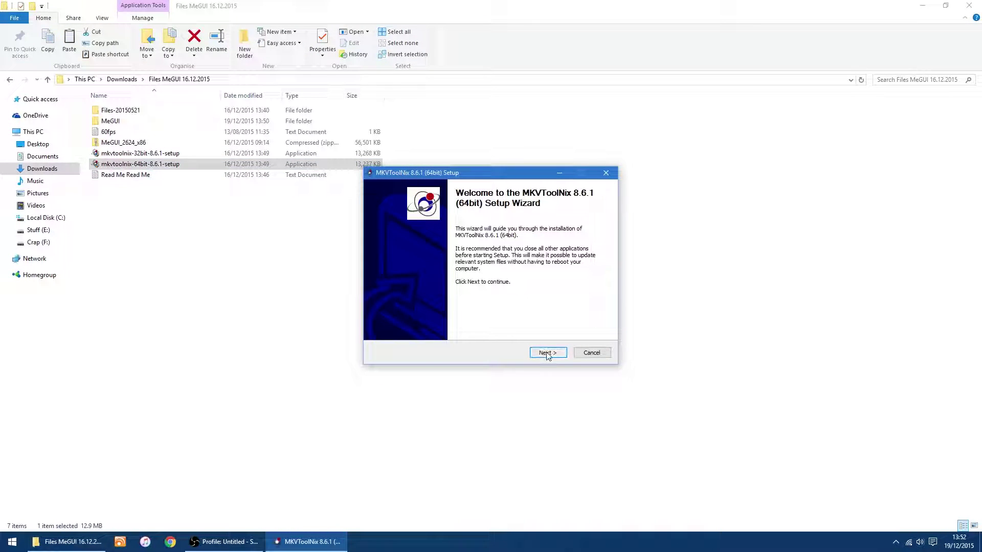
click(547, 354)
click(551, 354)
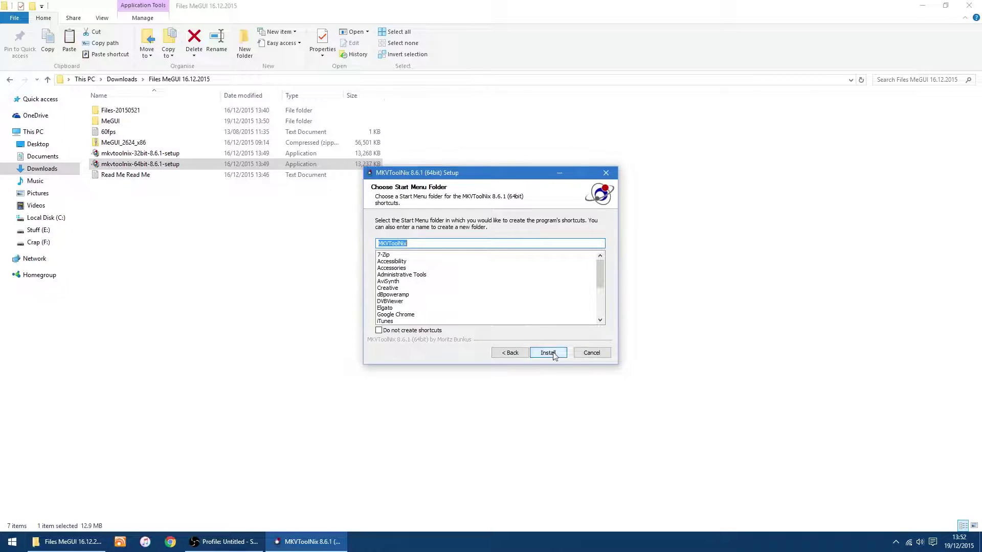
click(548, 353)
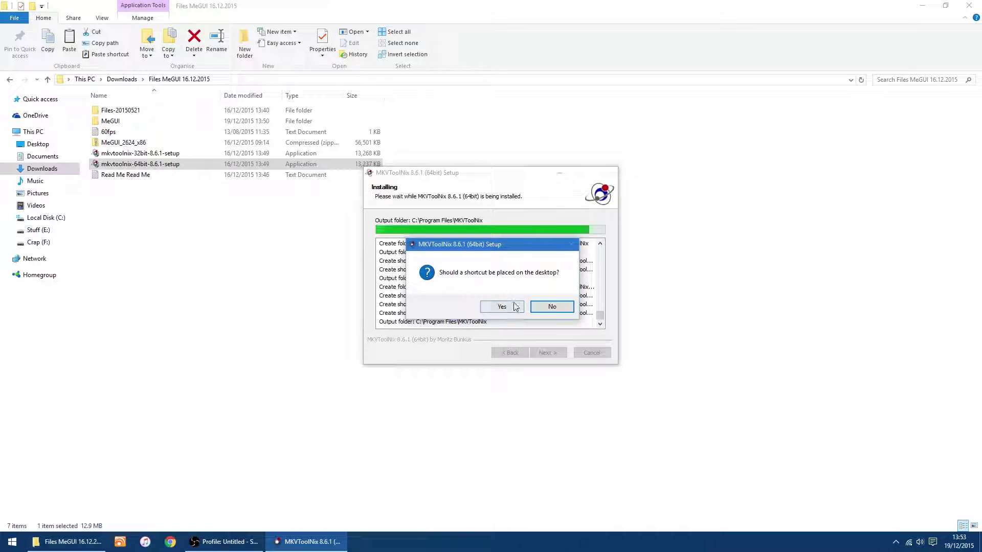
click(555, 310)
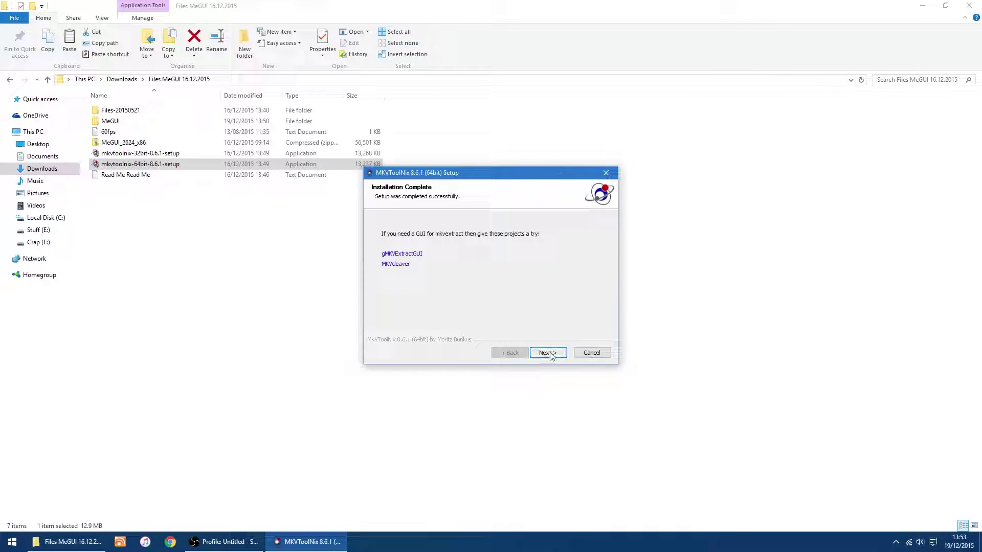
click(548, 353)
click(549, 353)
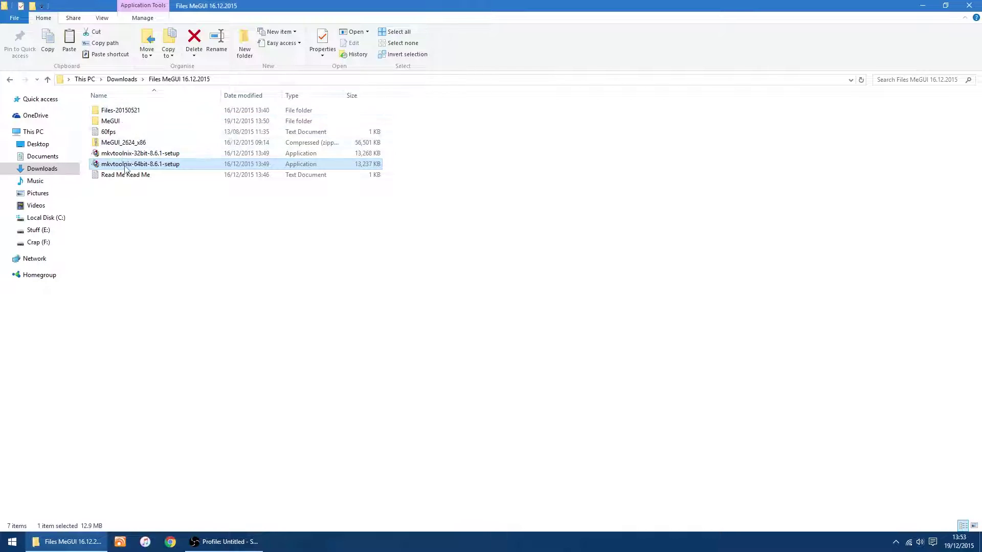
- Open the 60fps InterFrame script in Notepad, minimise it, and close File Explorer
click(121, 134)
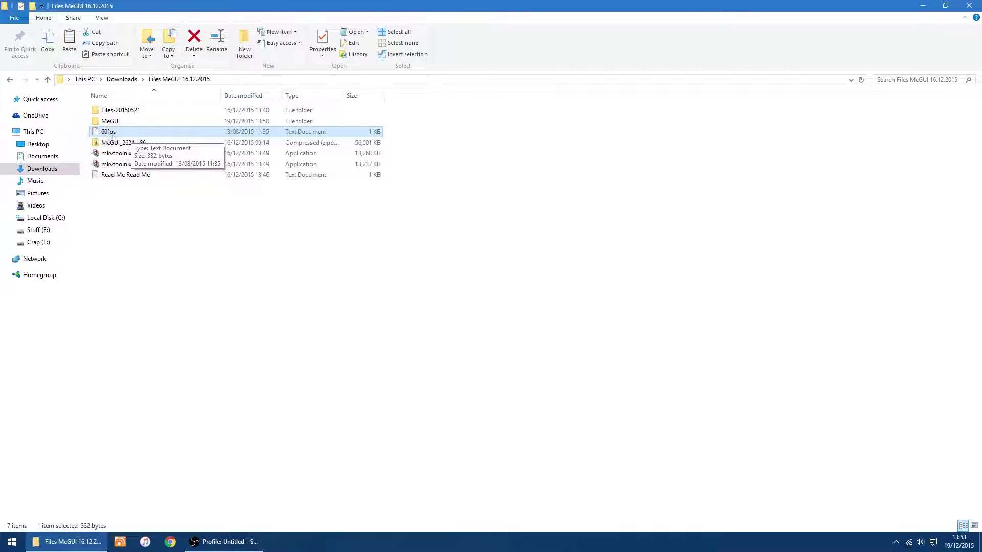
double_click(108, 133)
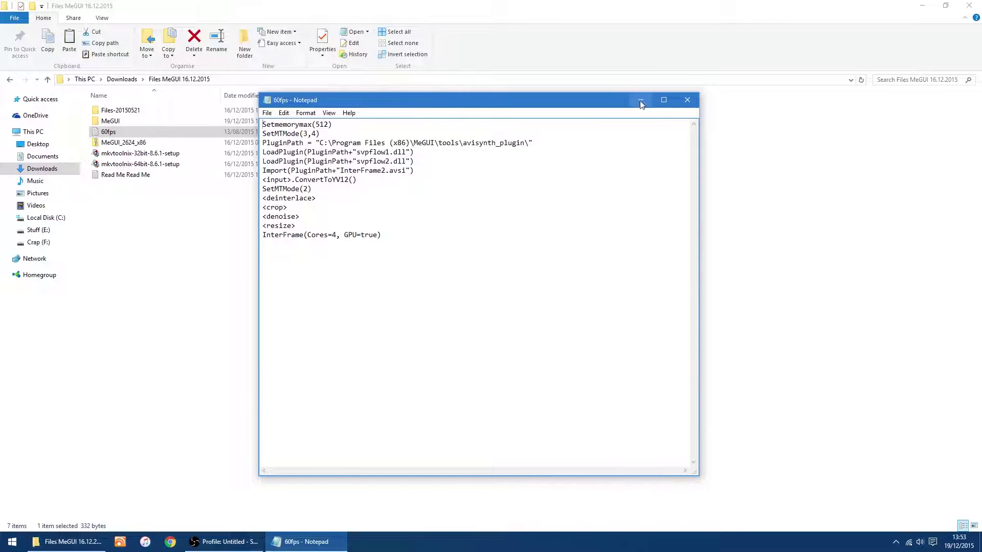
click(640, 100)
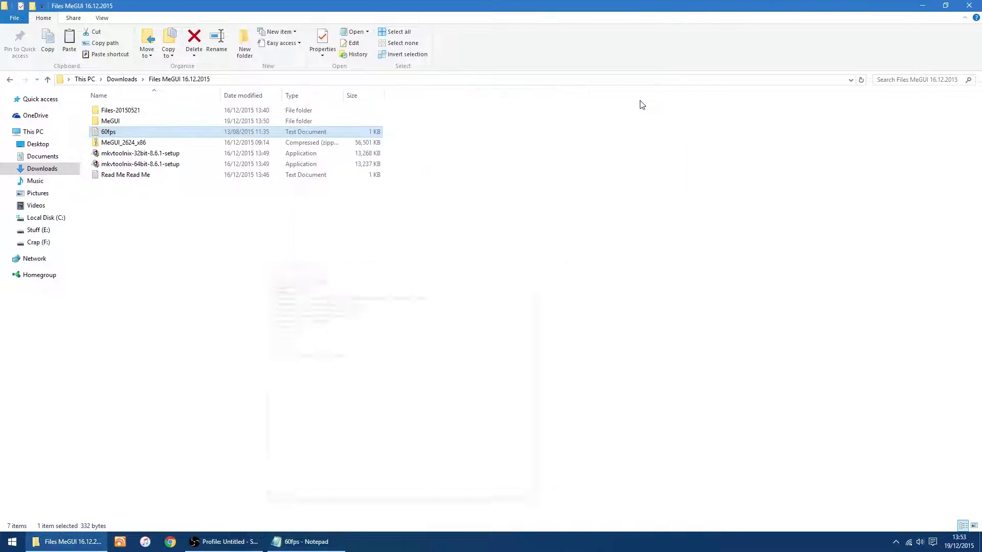
click(970, 5)
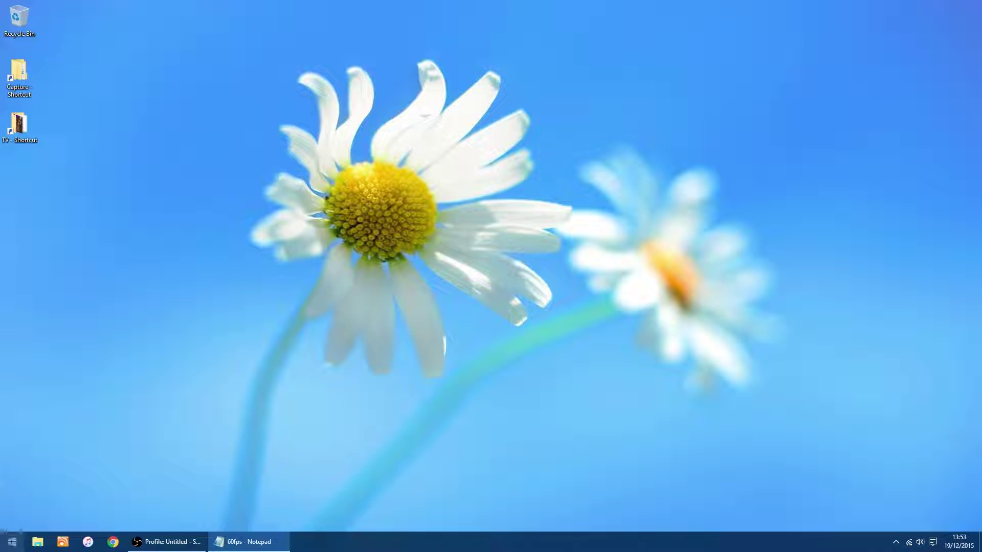
- Launch MeGUI 2624 from the Start menu, centre its window, and open the Tools menu
click(11, 542)
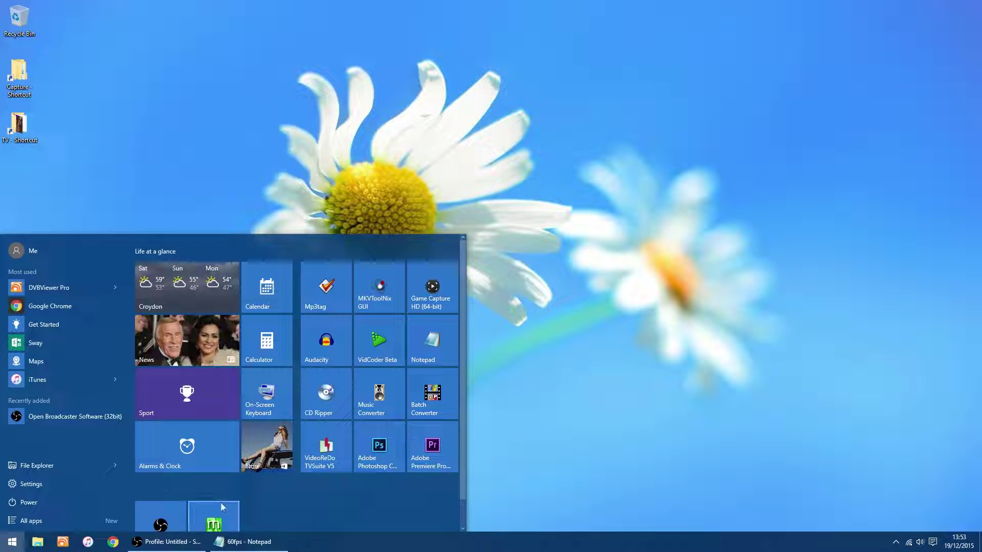
scroll(213, 519, down, 1)
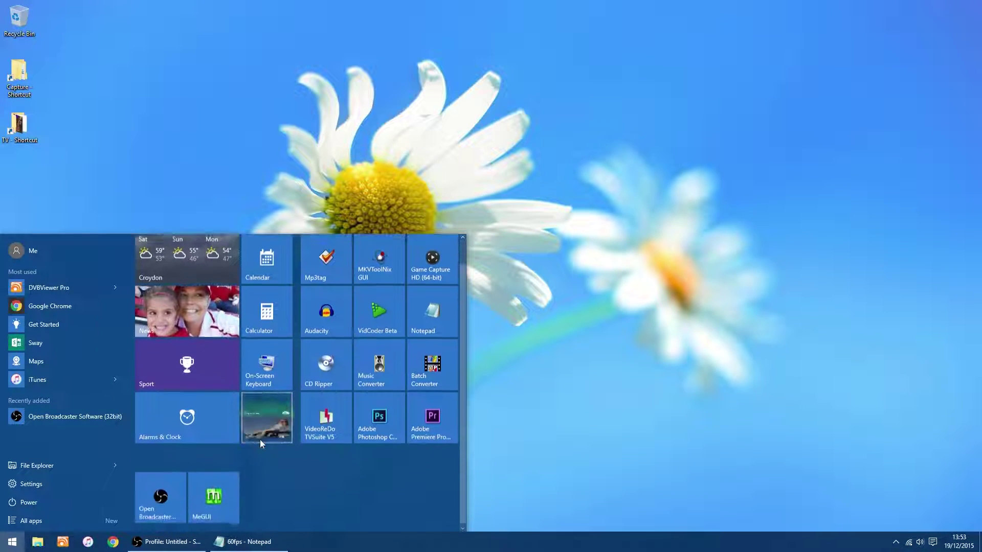
click(213, 502)
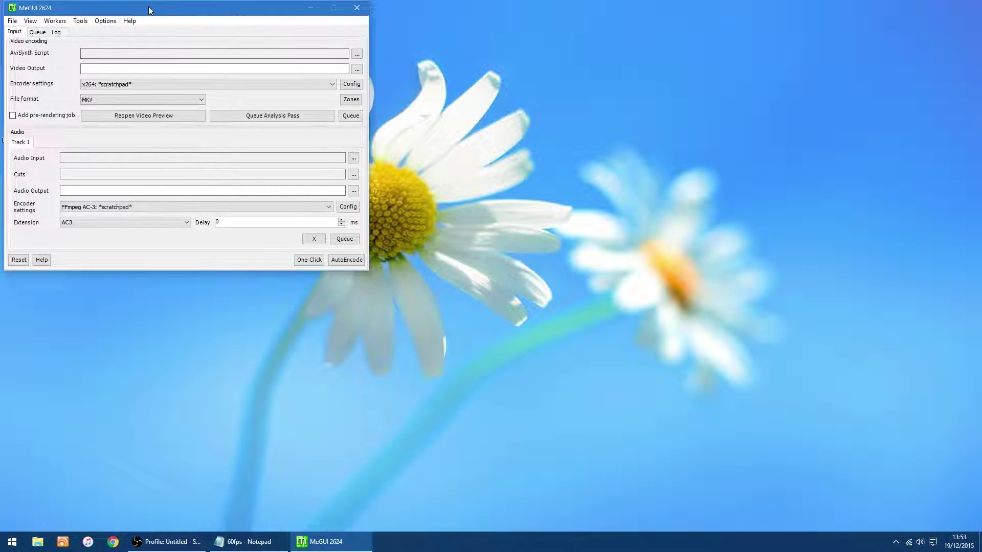
drag(149, 10, 439, 132)
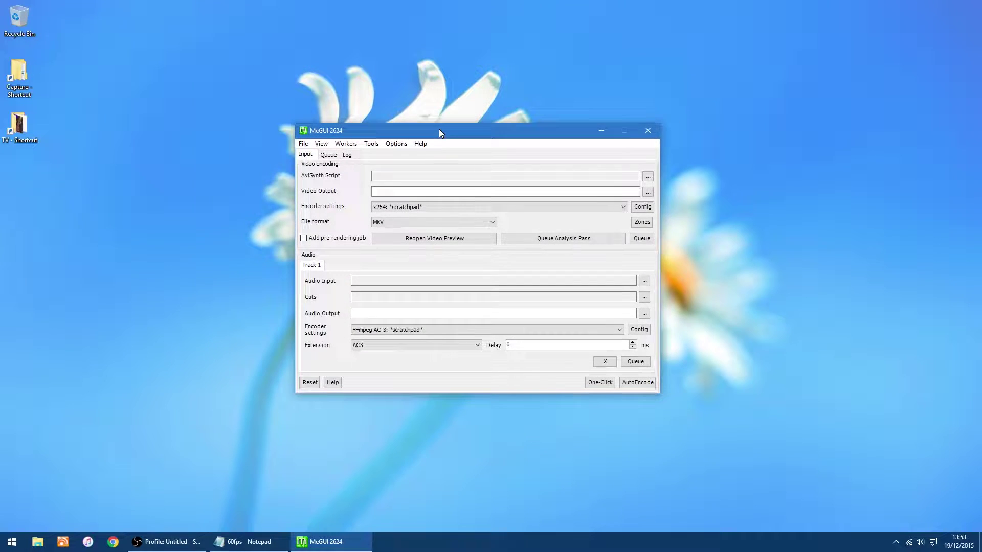
click(371, 145)
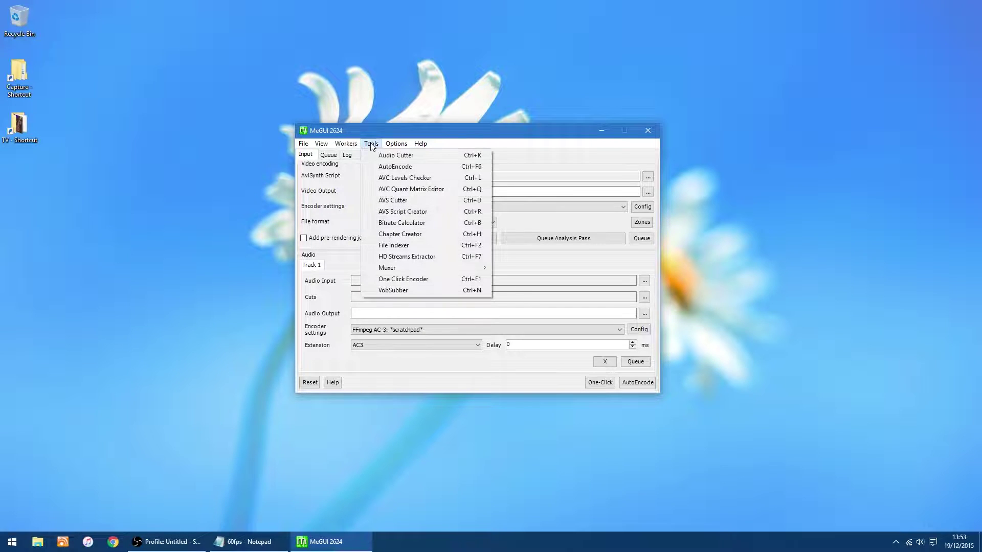
- In the AVS Script Creator's AviSynth profile configuration, add a new preset named 60fps
click(408, 212)
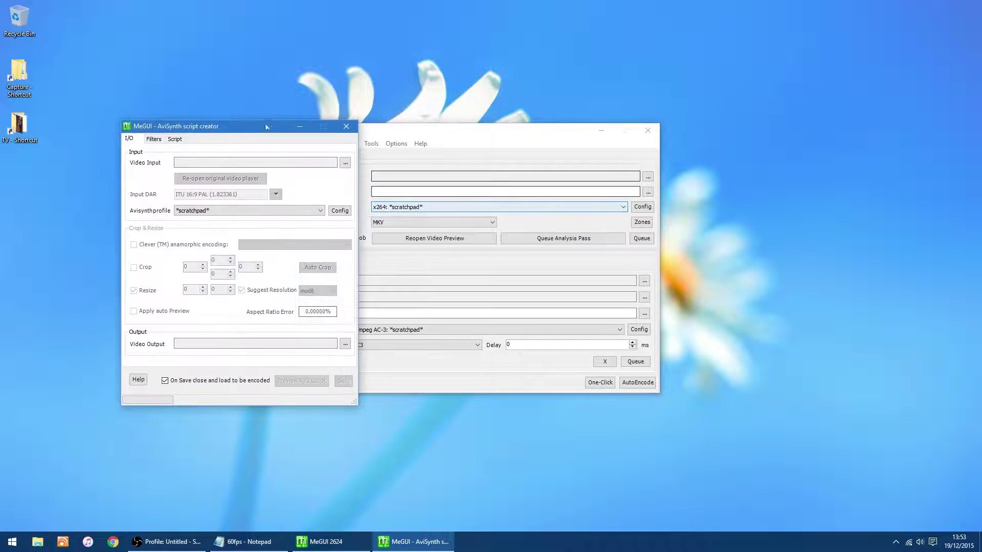
drag(255, 132, 455, 165)
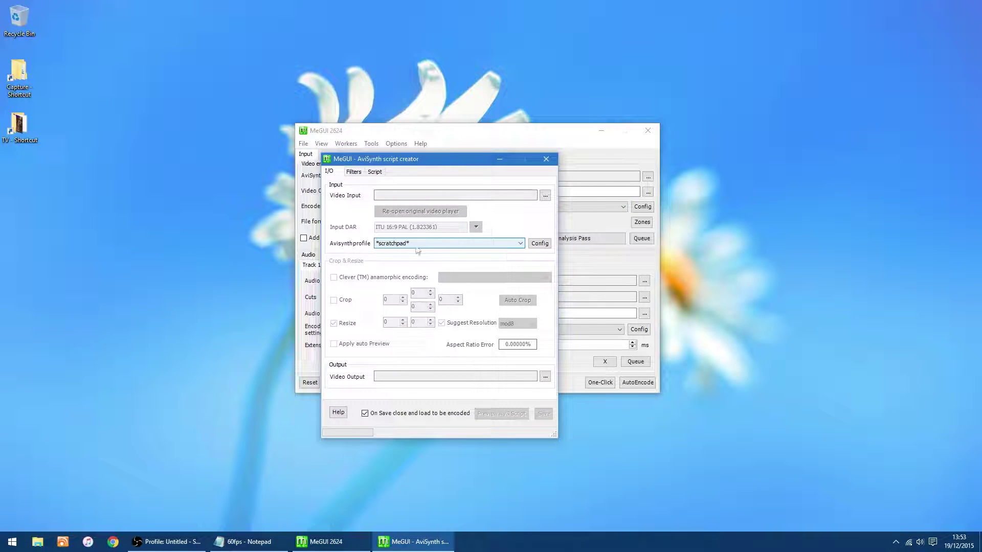
click(546, 245)
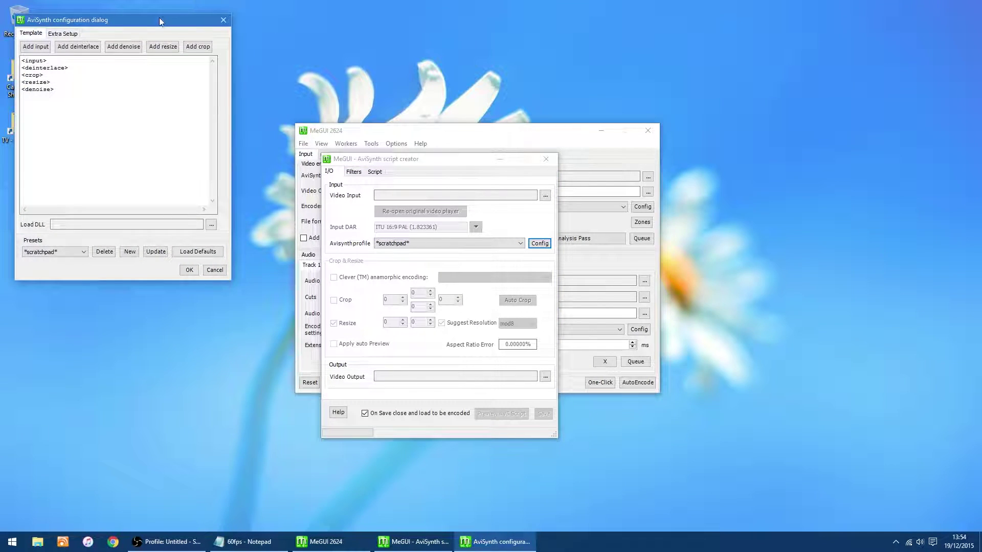
drag(158, 17, 459, 180)
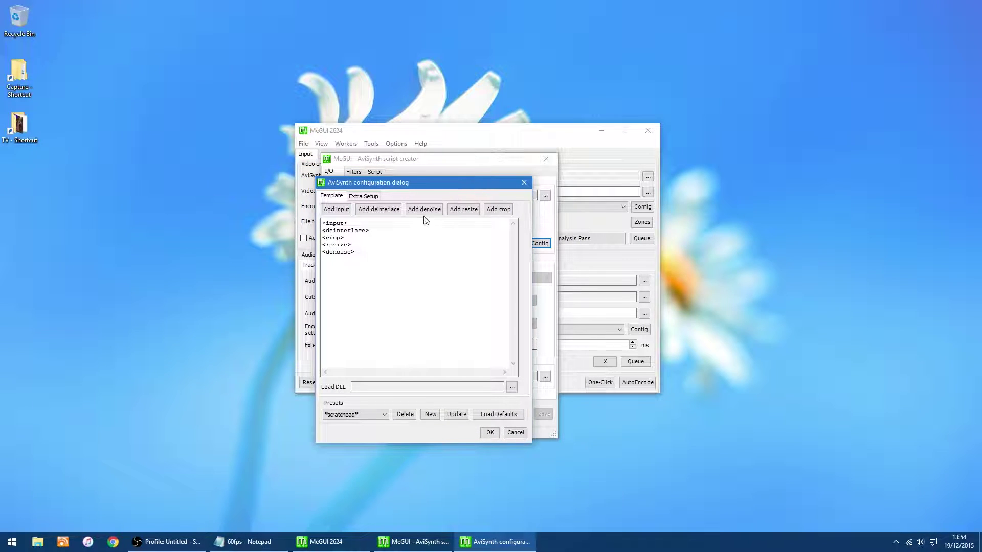
click(434, 416)
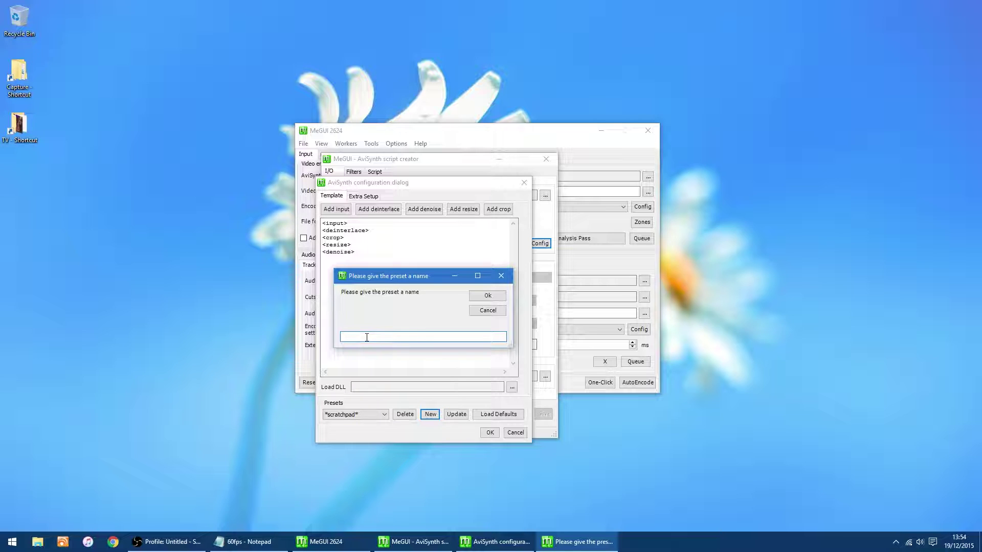
text(60fps)
click(492, 295)
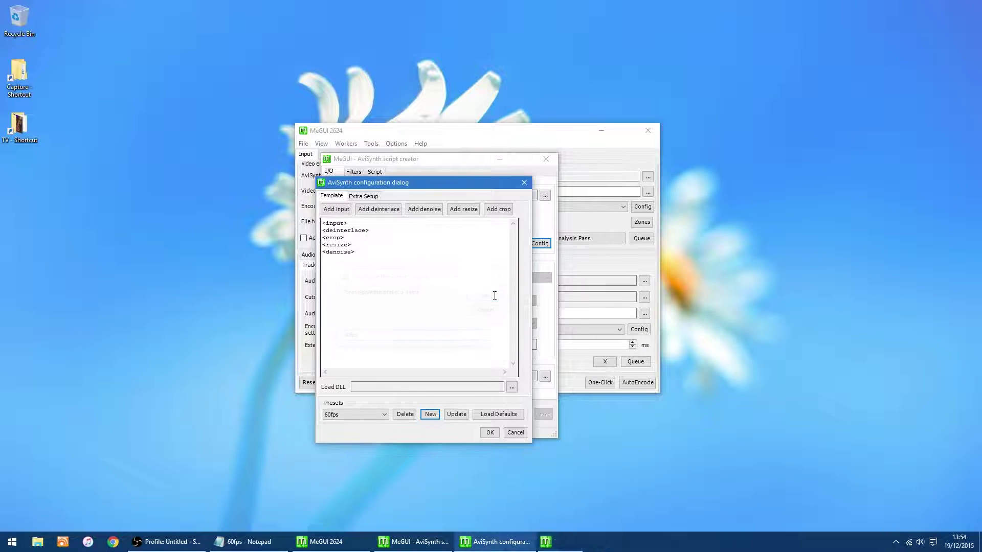
- Copy the full InterFrame script text from the 60fps script window, then close it
click(234, 543)
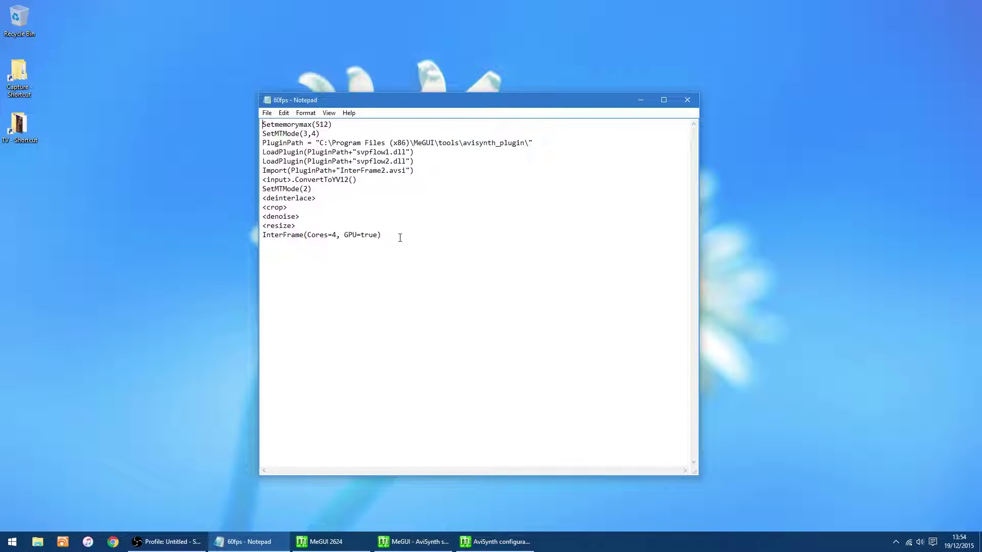
drag(386, 236, 237, 122)
right_click(281, 141)
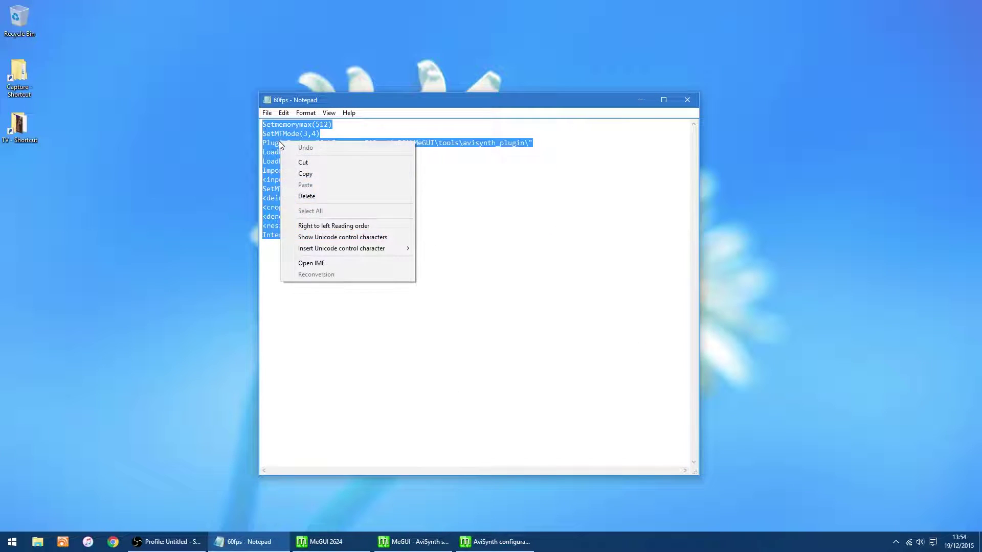
click(318, 174)
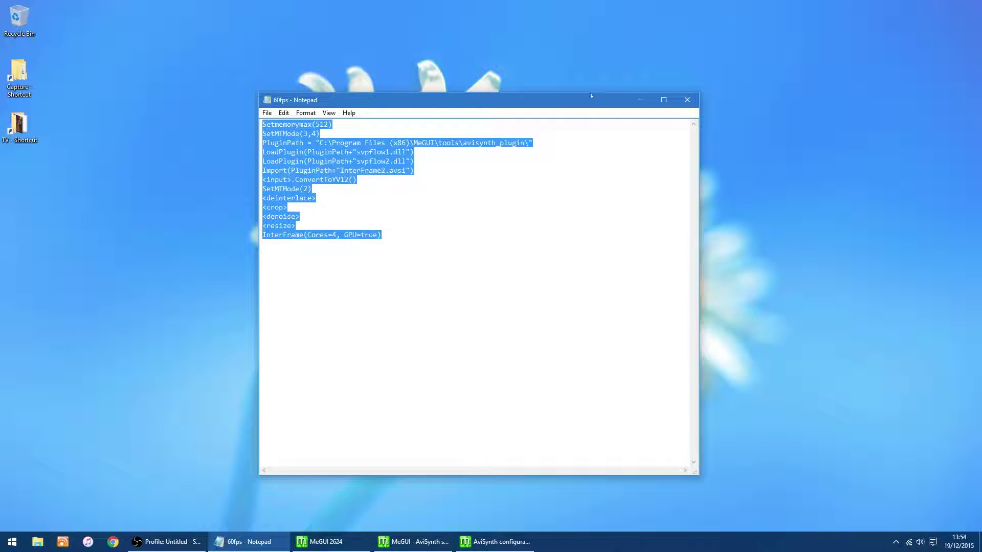
click(685, 101)
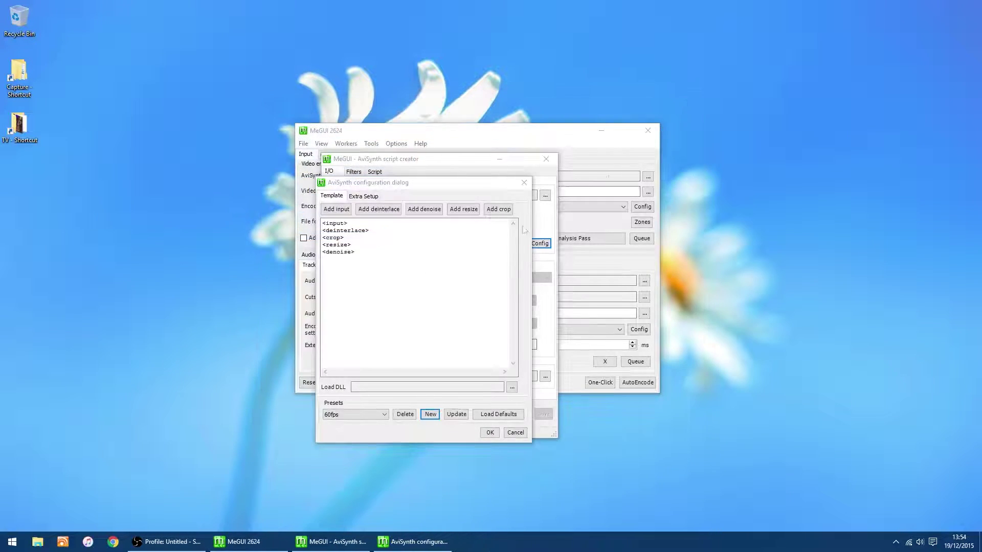
- Replace the template text with the InterFrame script, save it to the 60fps preset, and confirm
click(369, 254)
drag(369, 254, 327, 222)
right_click(328, 233)
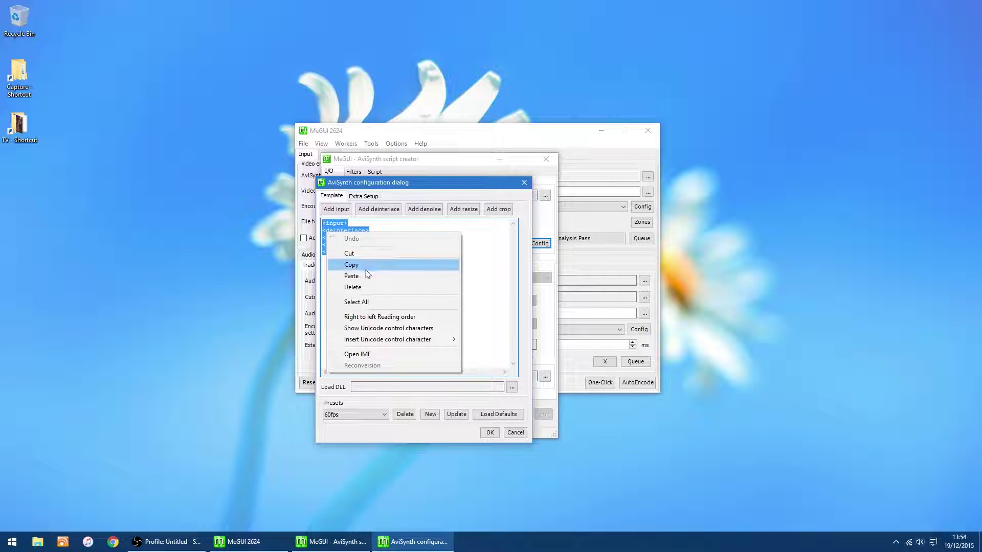
click(367, 276)
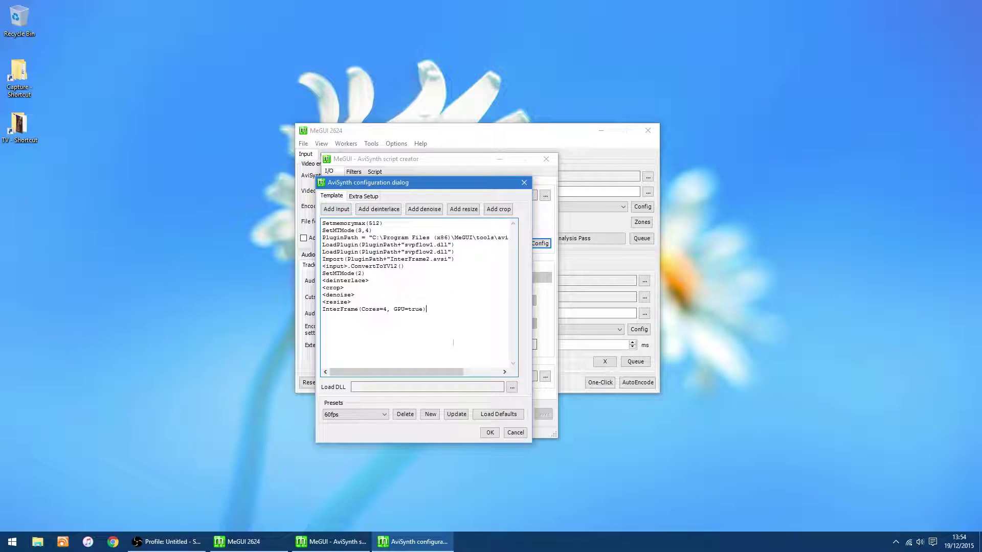
click(457, 415)
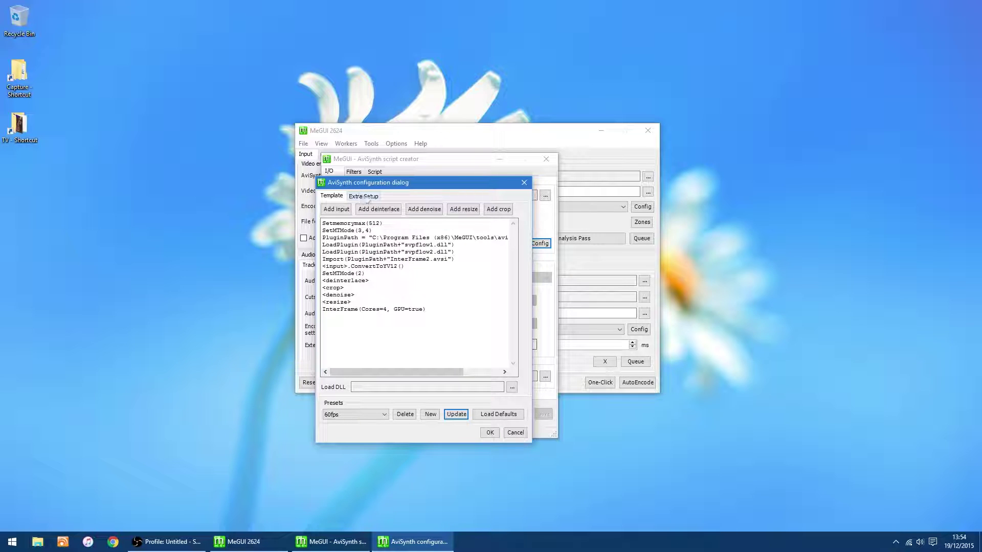
click(369, 198)
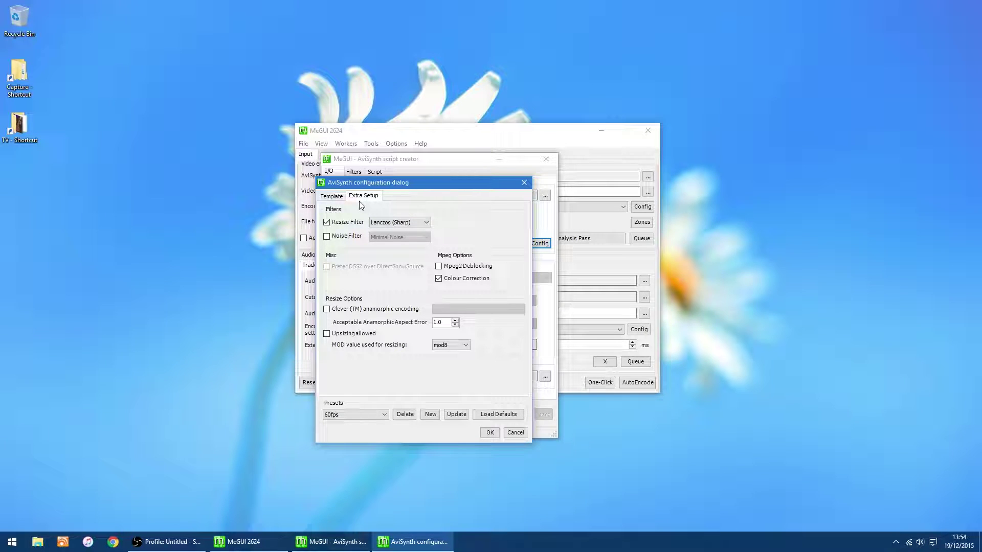
click(332, 197)
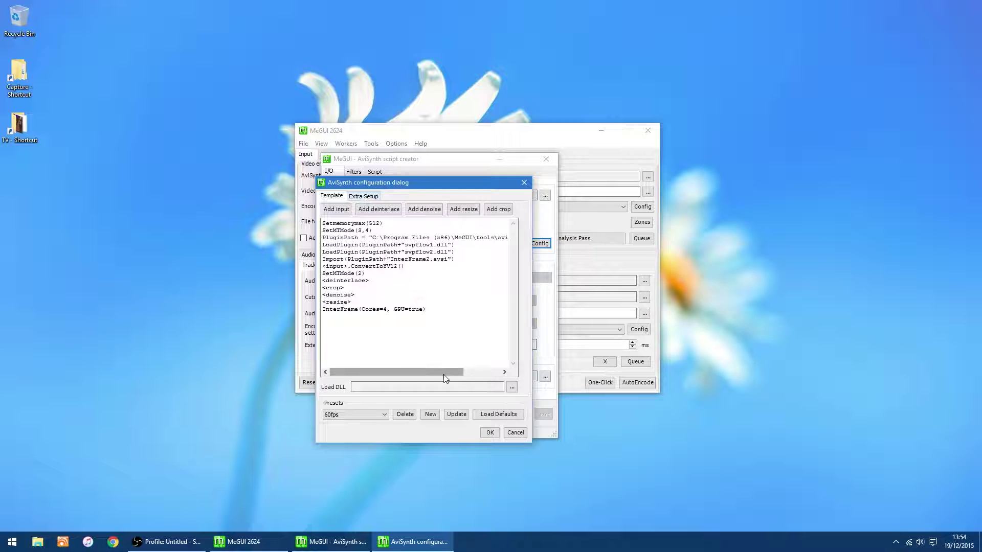
click(489, 432)
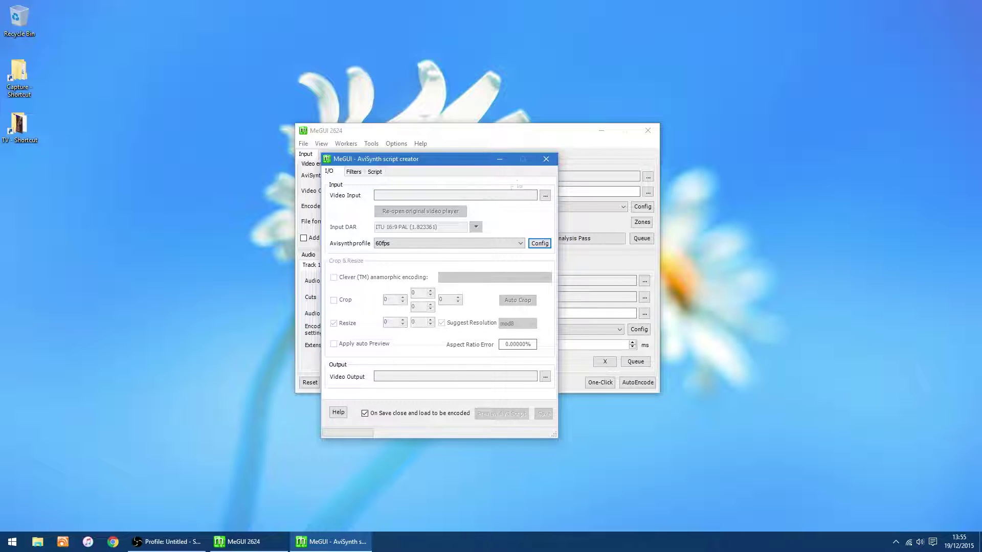
- Close the script creator and set x264 constant quality to 18 in the encoder config
click(546, 161)
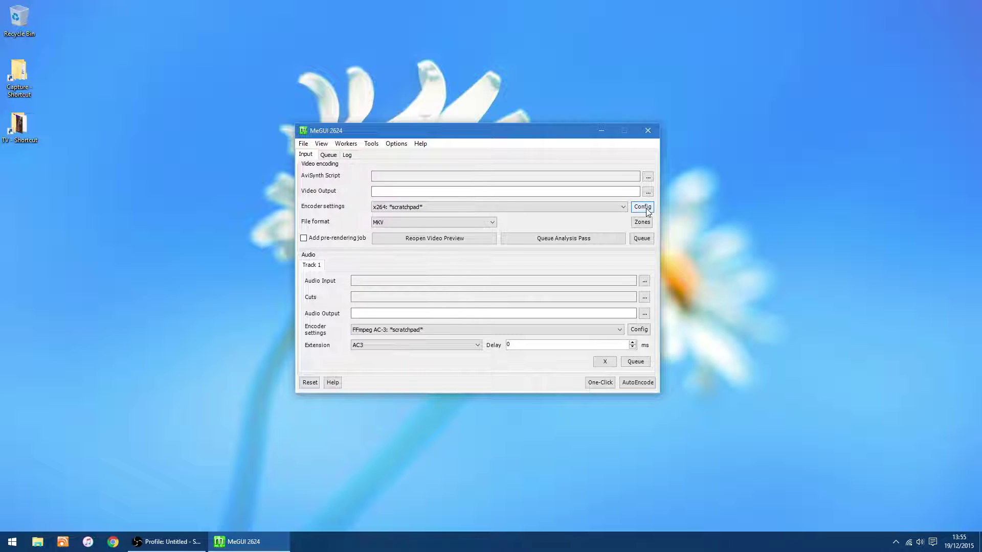
click(646, 210)
drag(141, 40, 456, 135)
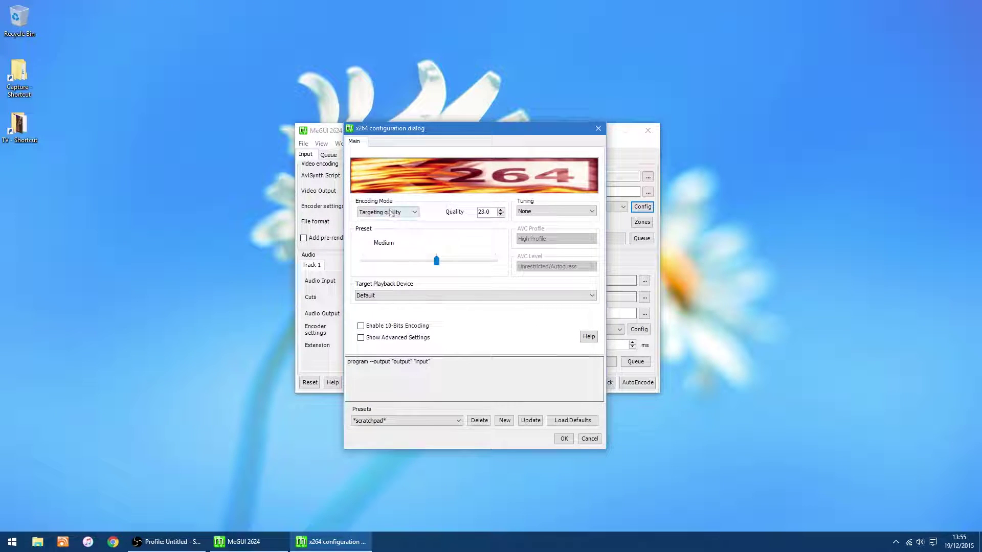
mouse_move(492, 210)
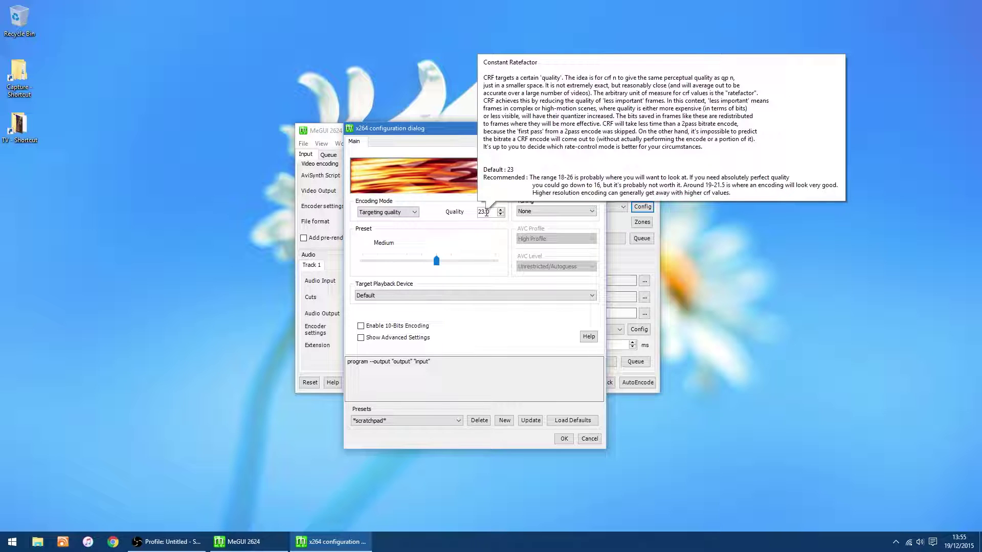
double_click(489, 211)
text(18)
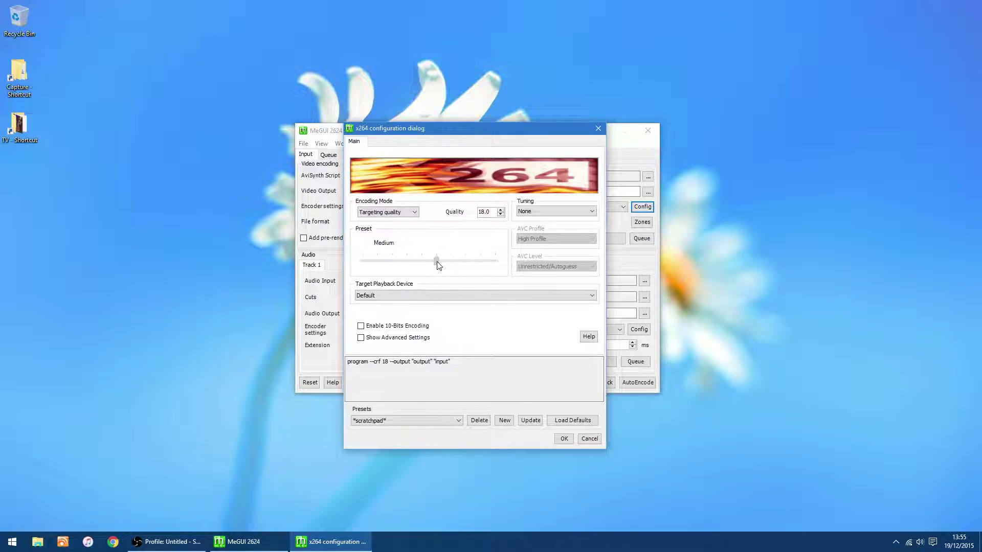
- Move the x264 preset slider to Slower and update the scratchpad preset
drag(436, 261, 464, 260)
click(481, 261)
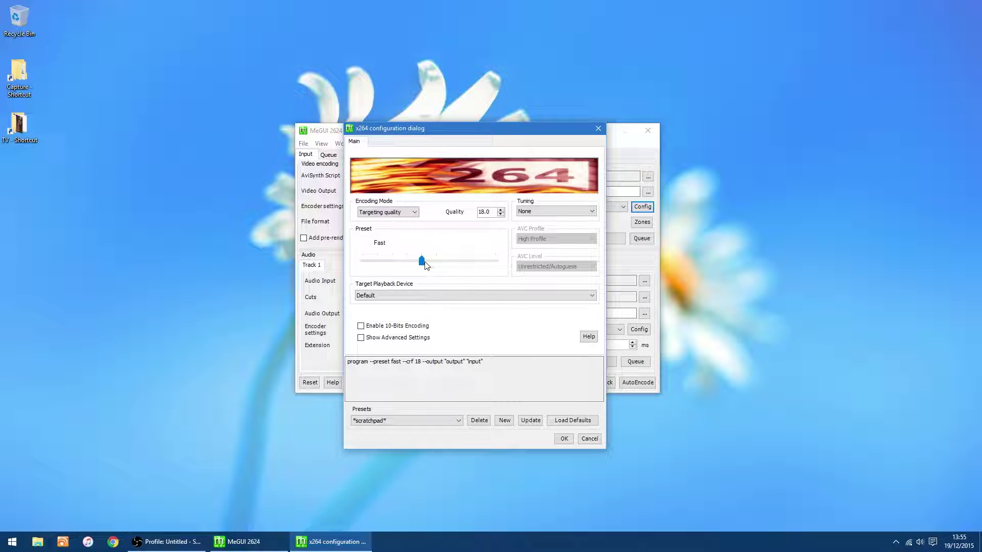
click(482, 261)
drag(478, 262, 497, 265)
drag(495, 267, 473, 265)
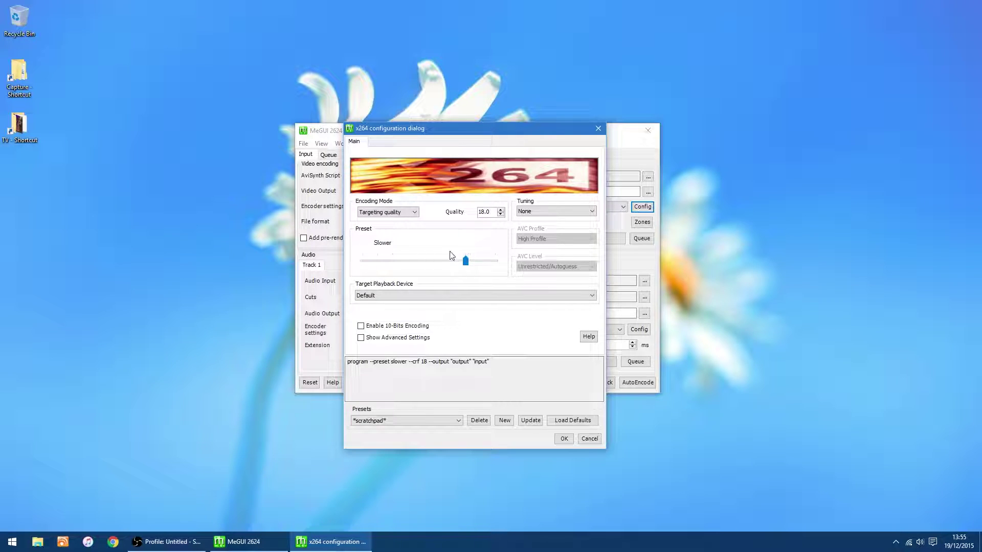
click(531, 421)
- Confirm the x264 configuration with OK to return to MeGUI's main window
click(564, 439)
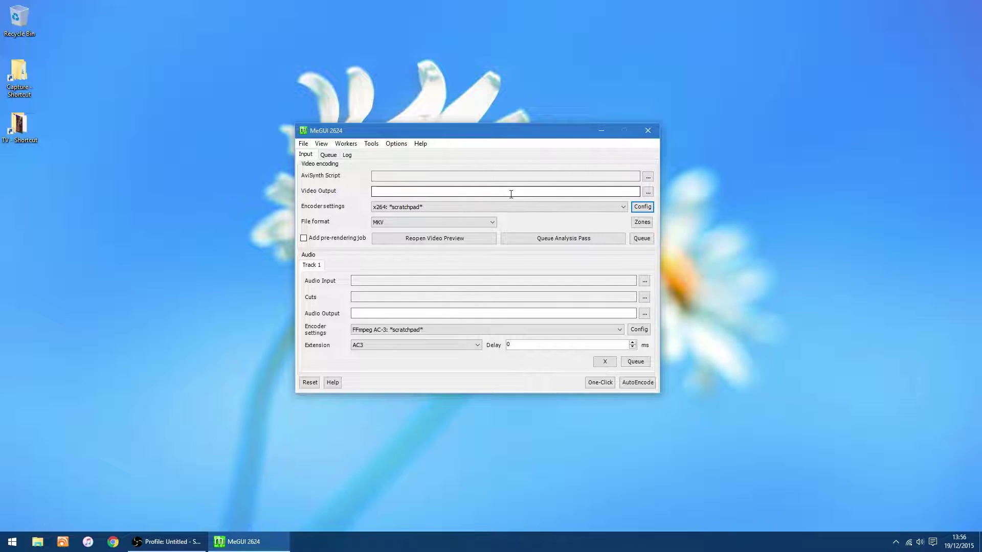
- Restart MeGUI from the Start menu and reopen the AVS Script Creator, centred on screen
click(653, 134)
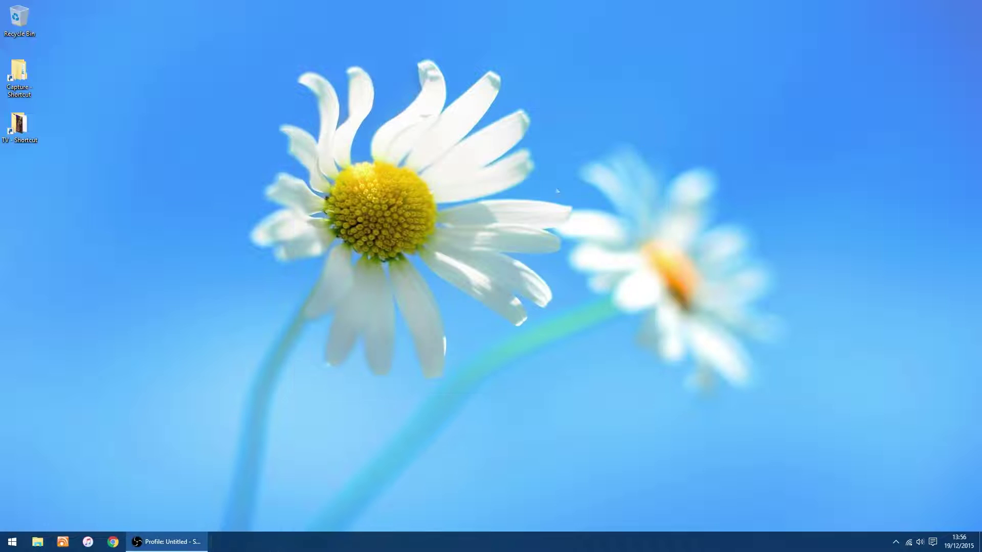
click(2, 546)
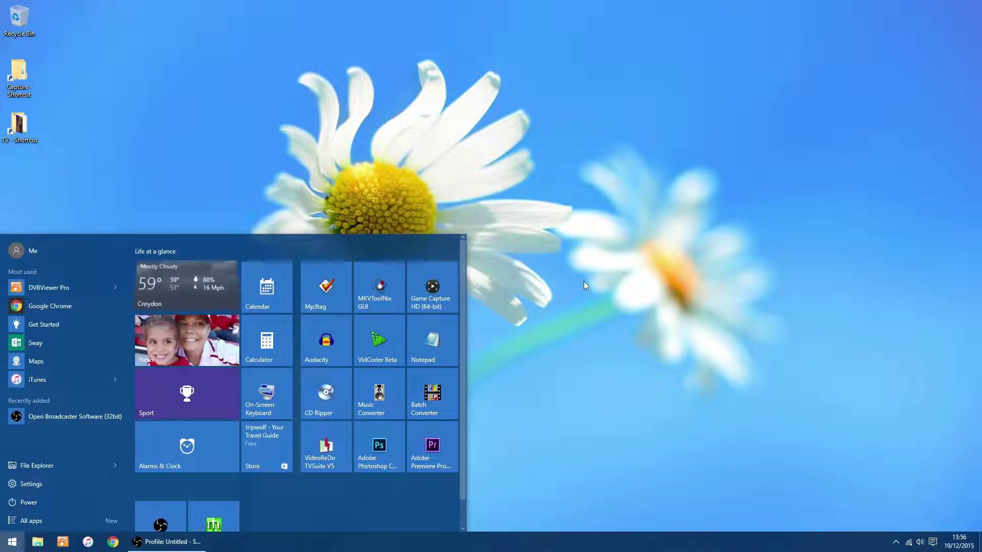
click(216, 512)
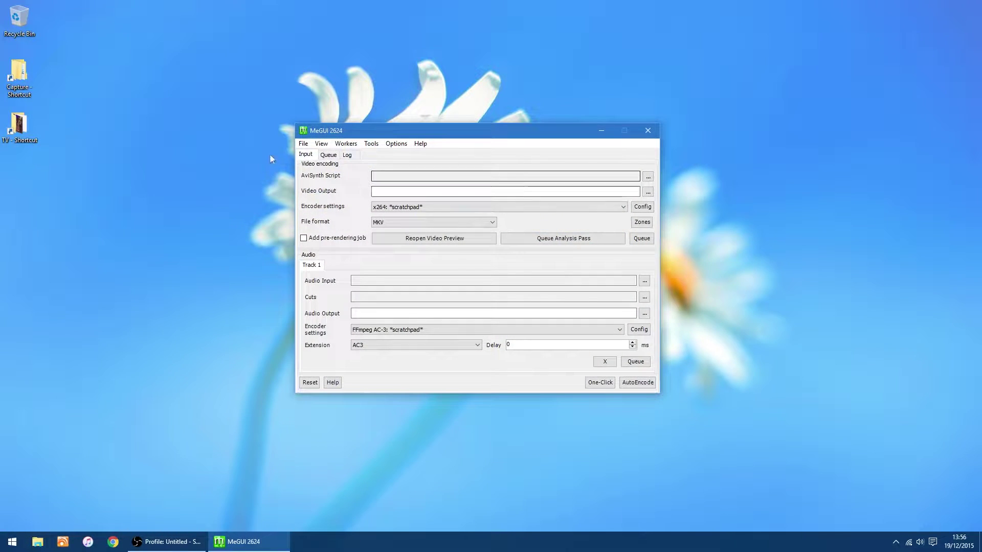
click(372, 144)
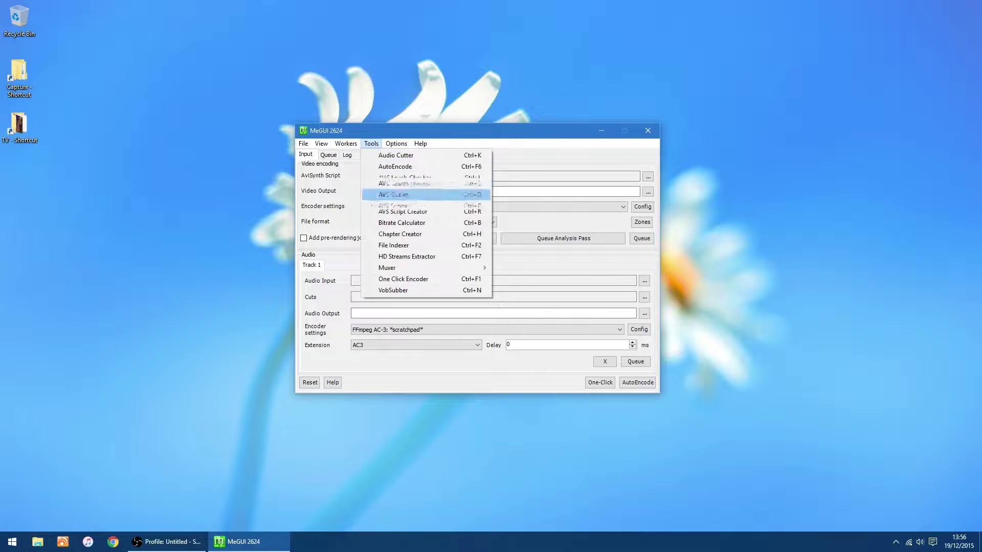
click(390, 212)
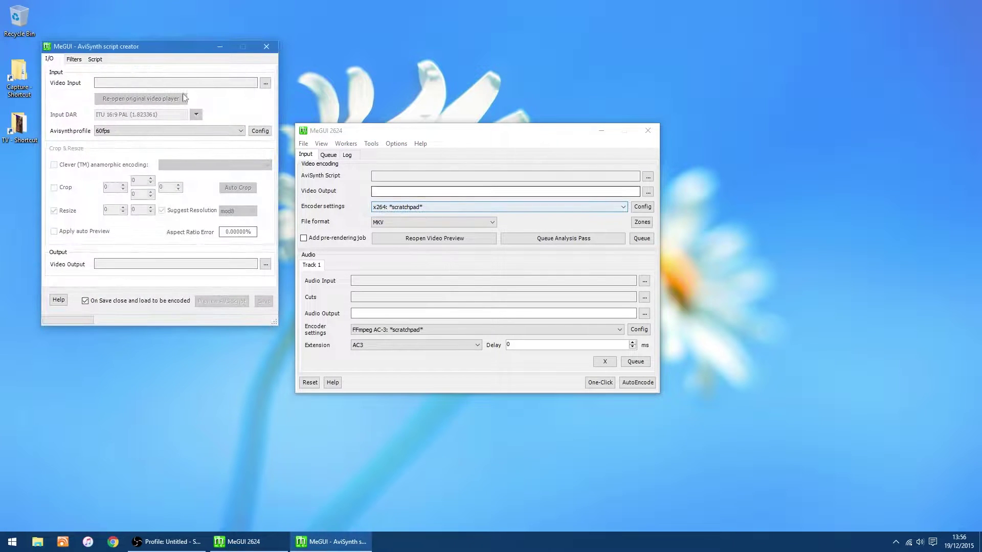
drag(175, 57, 472, 168)
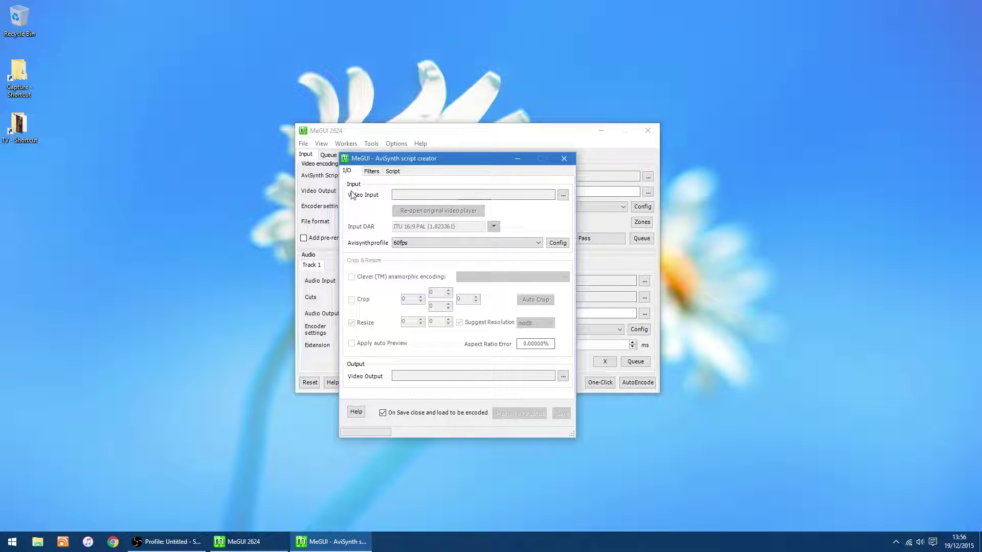
- Load GTA 5.mp4 from the Videos folder as the video input using DirectShowSource
click(564, 195)
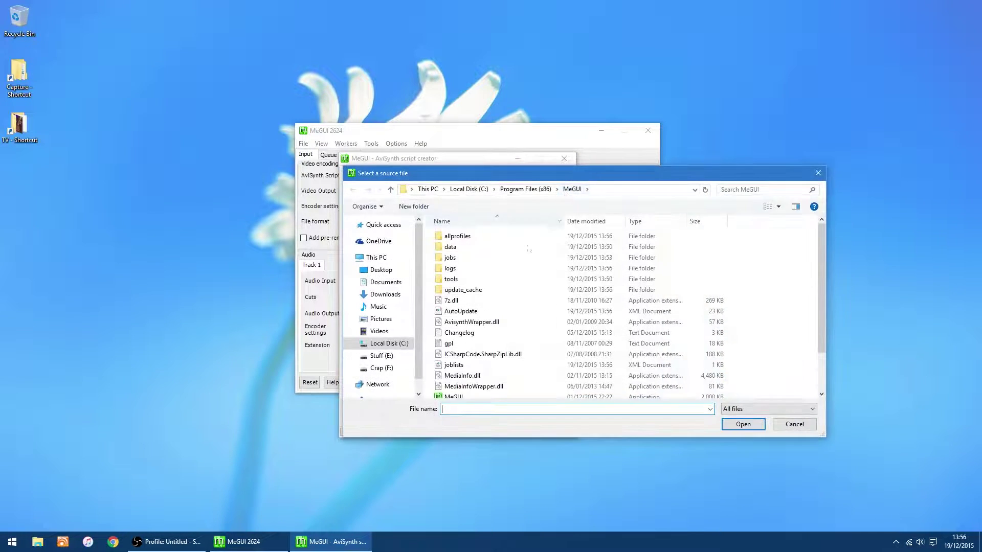
click(379, 331)
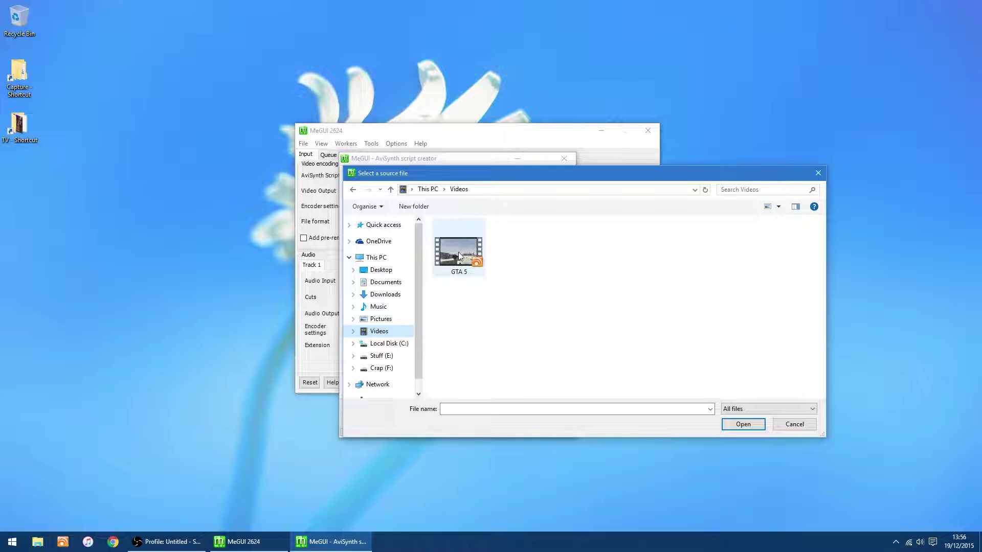
double_click(461, 253)
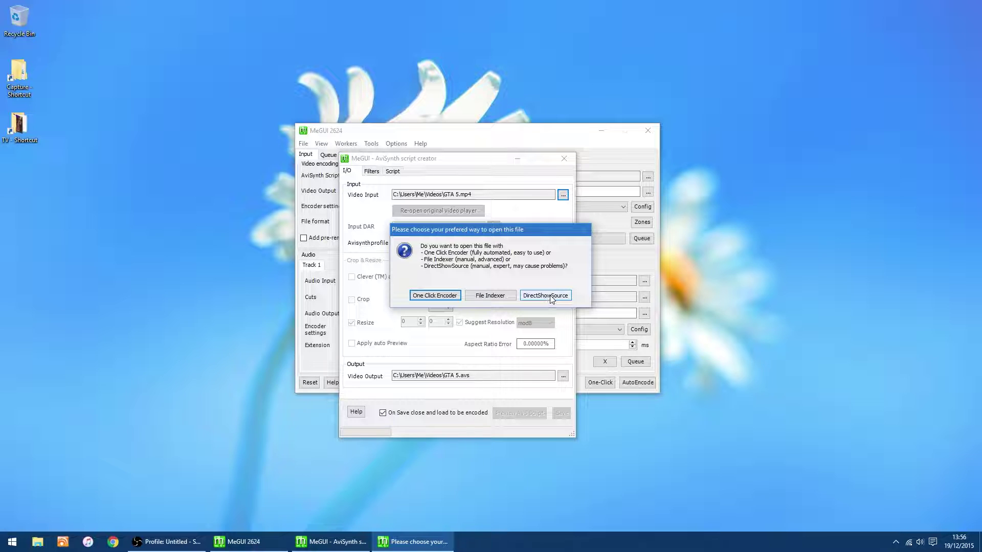
click(551, 299)
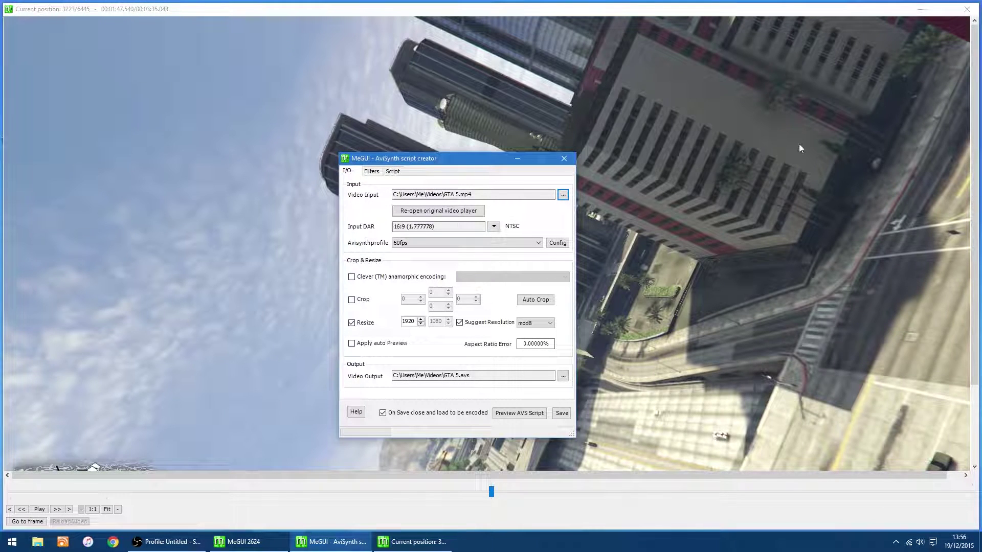
- Close the video preview, save the GTA 5.avs script, and close the script preview
click(972, 12)
click(972, 13)
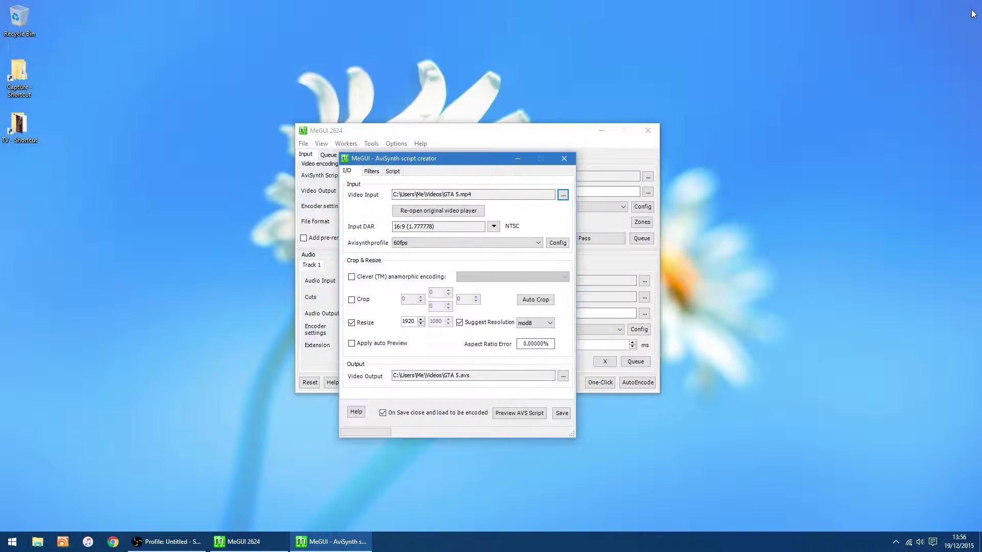
click(561, 414)
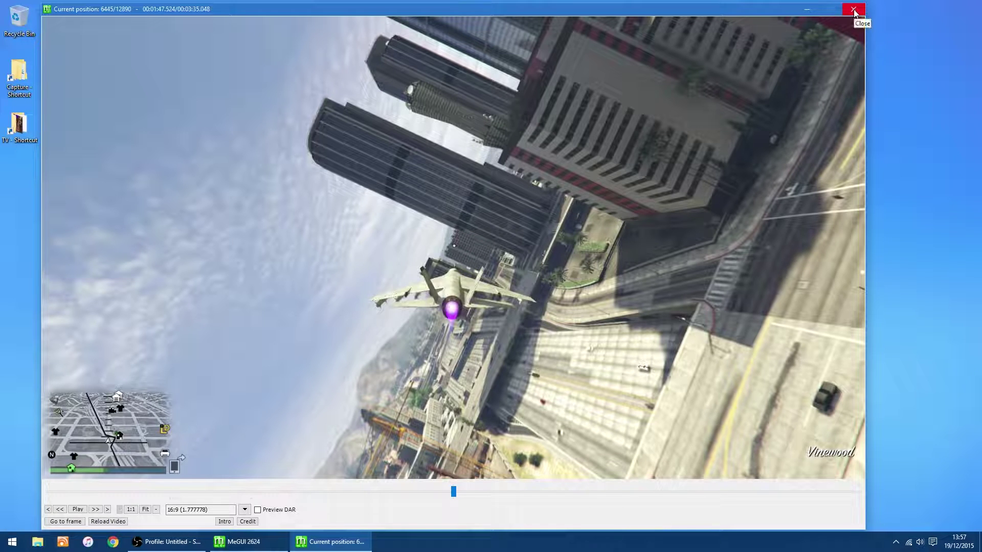
click(853, 11)
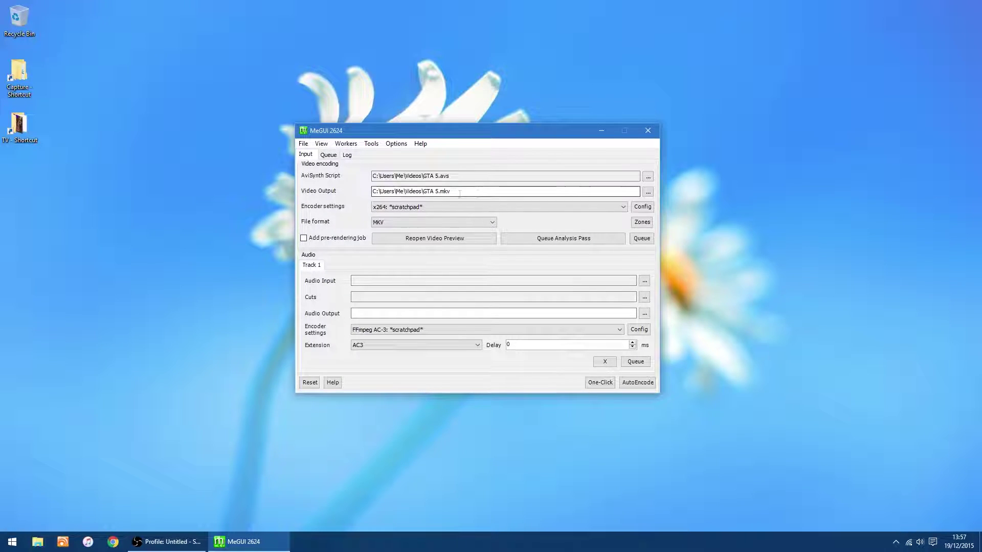
click(647, 193)
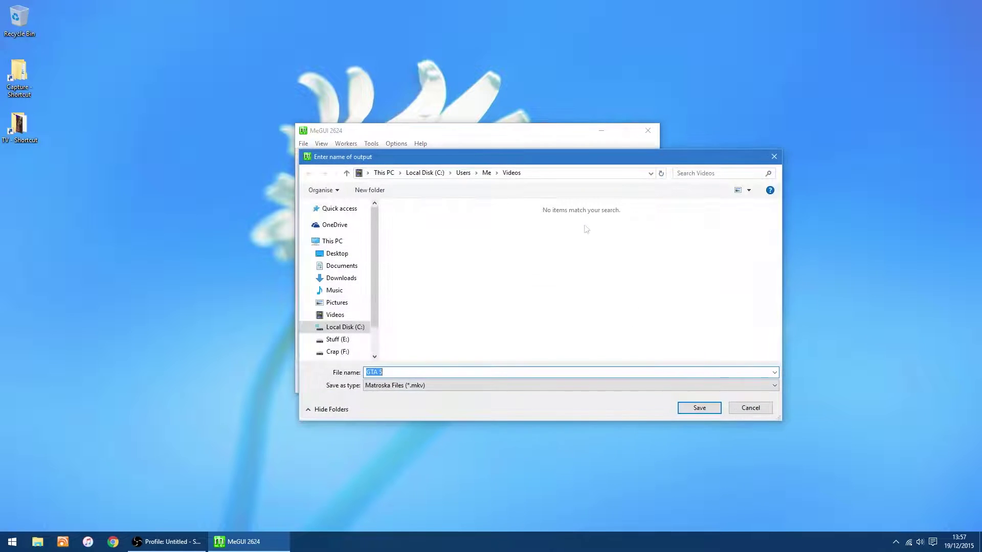
click(336, 316)
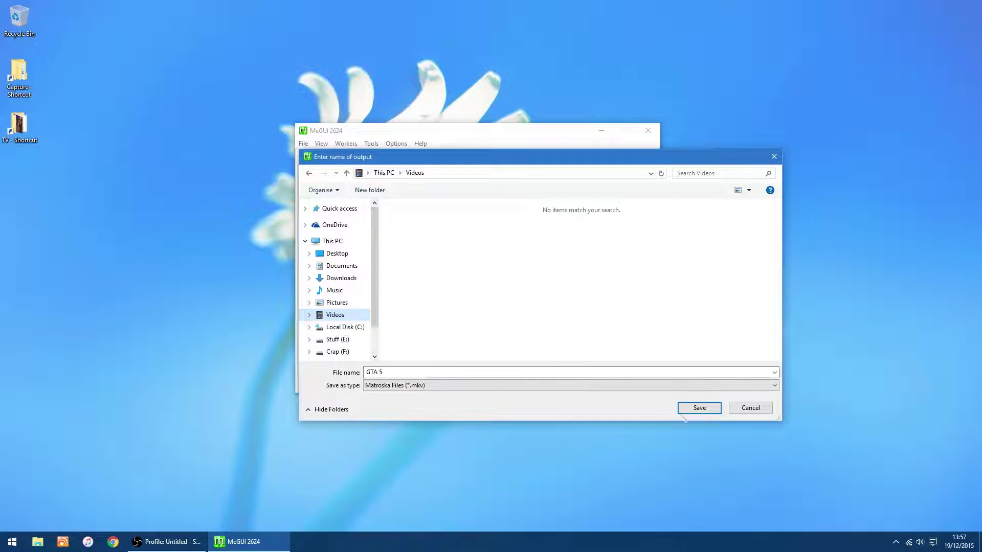
click(700, 409)
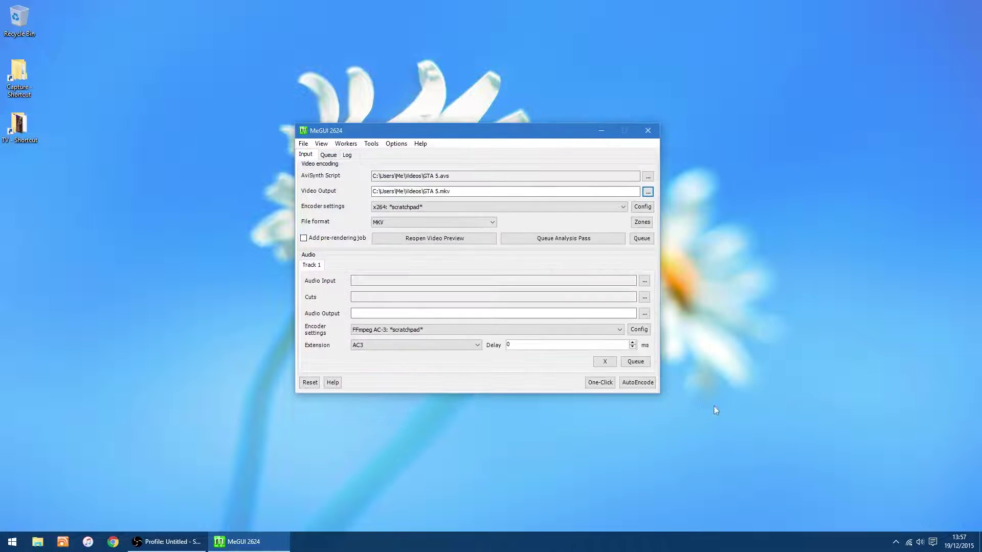
- Queue the x264 encode of GTA 5.avs to GTA 5.mkv and move the Status window aside
click(642, 239)
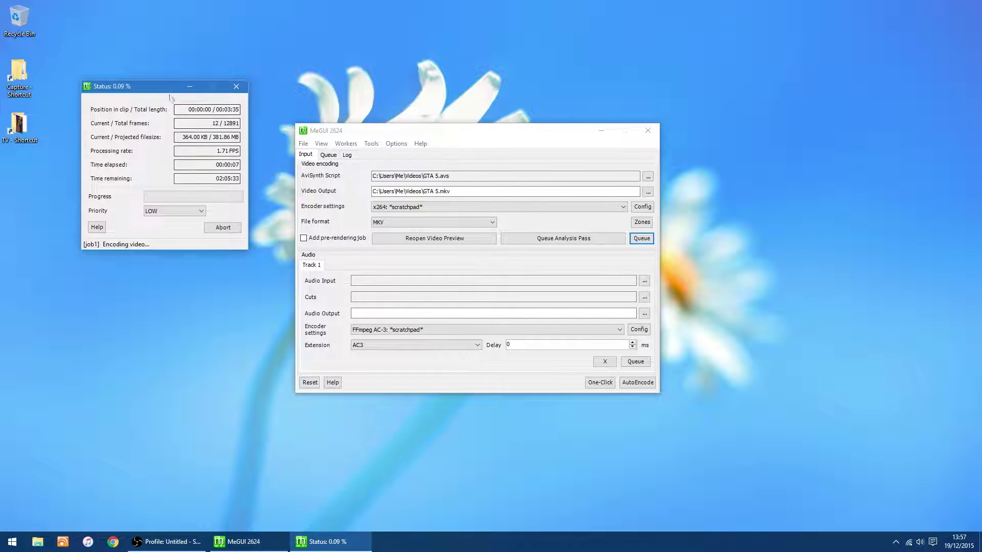
drag(154, 86, 191, 130)
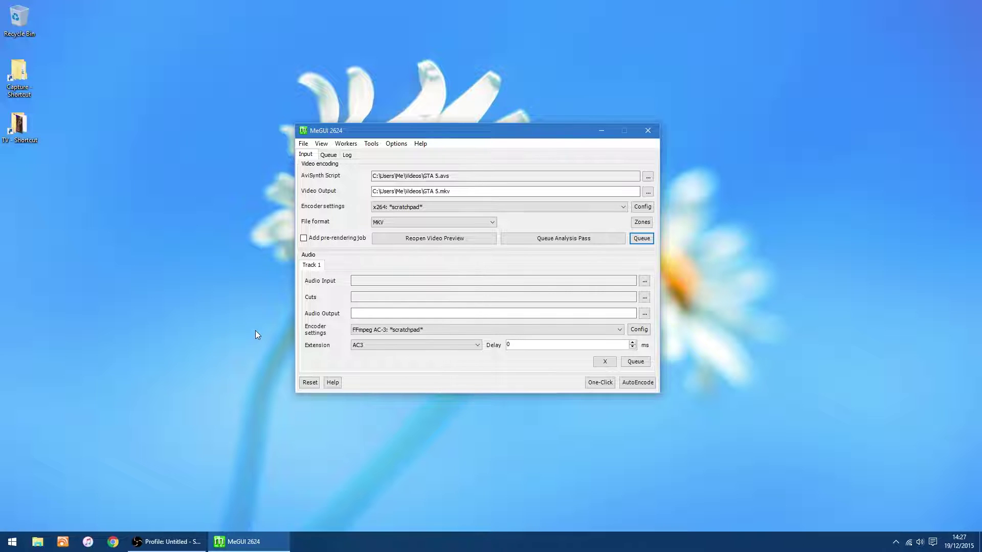
- Close MeGUI and check the original GTA 5 clip's 29 fps frame rate in Videos
click(648, 131)
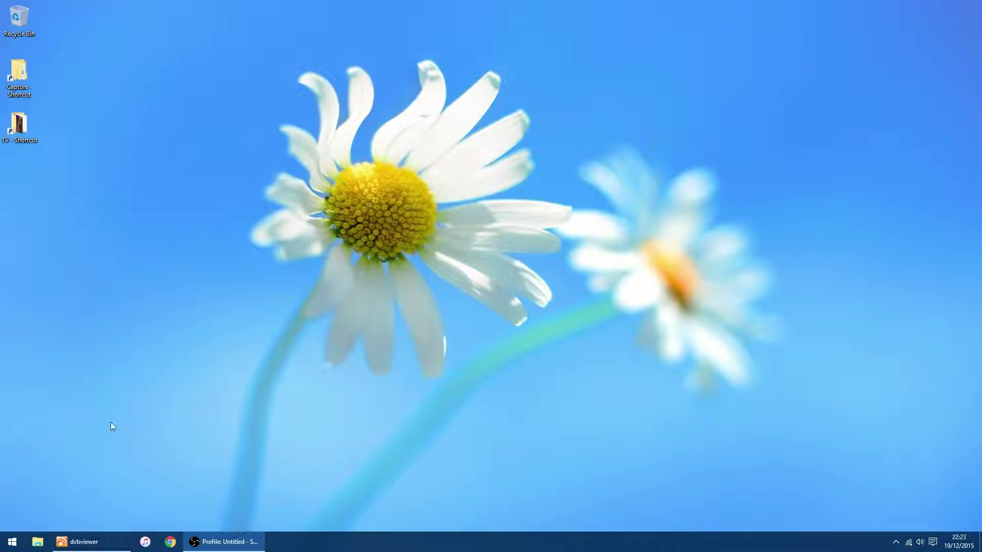
click(38, 541)
click(36, 206)
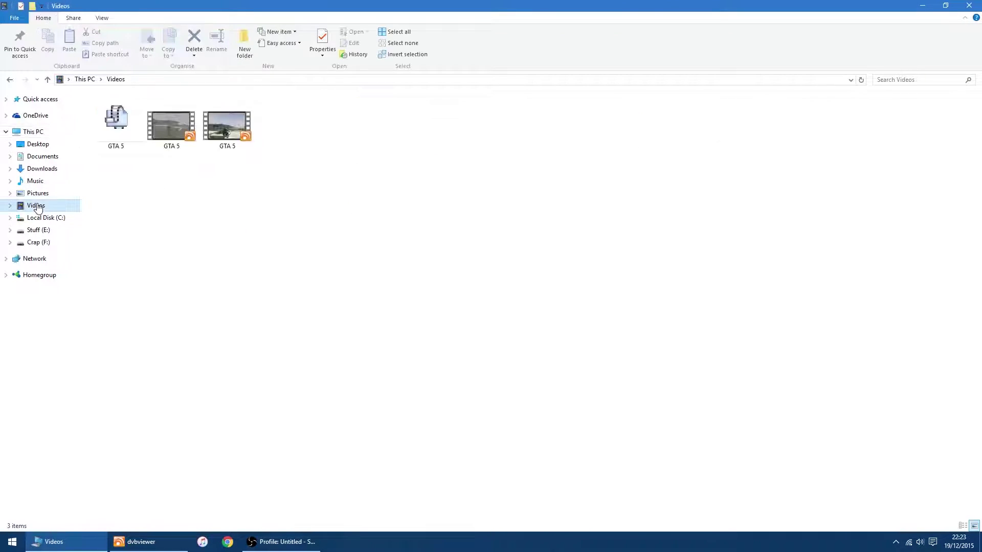
click(234, 124)
right_click(234, 124)
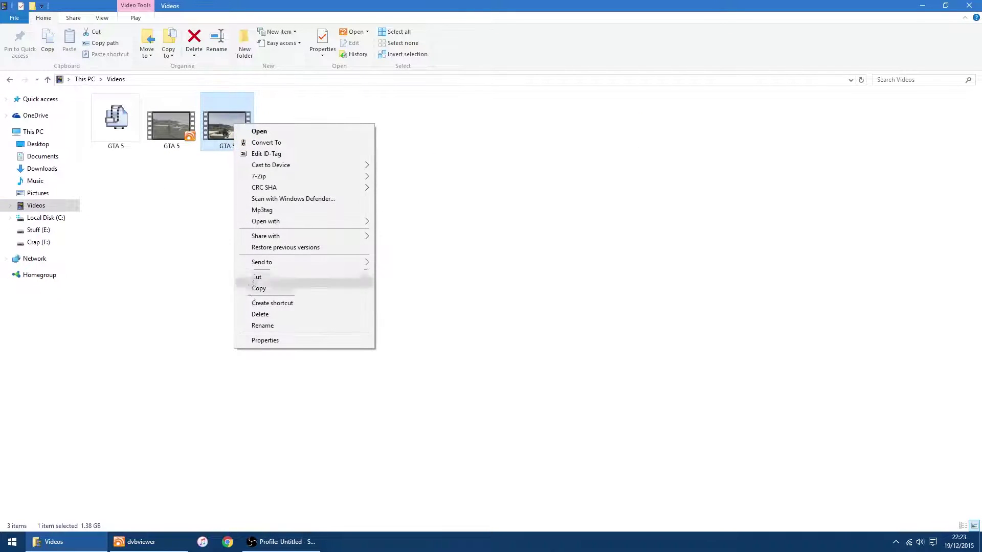
click(265, 341)
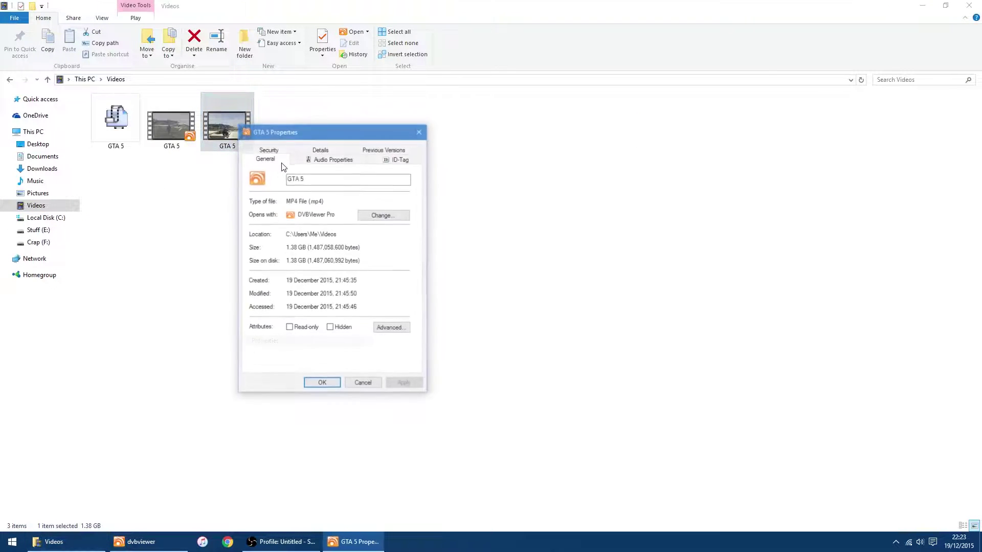
click(317, 150)
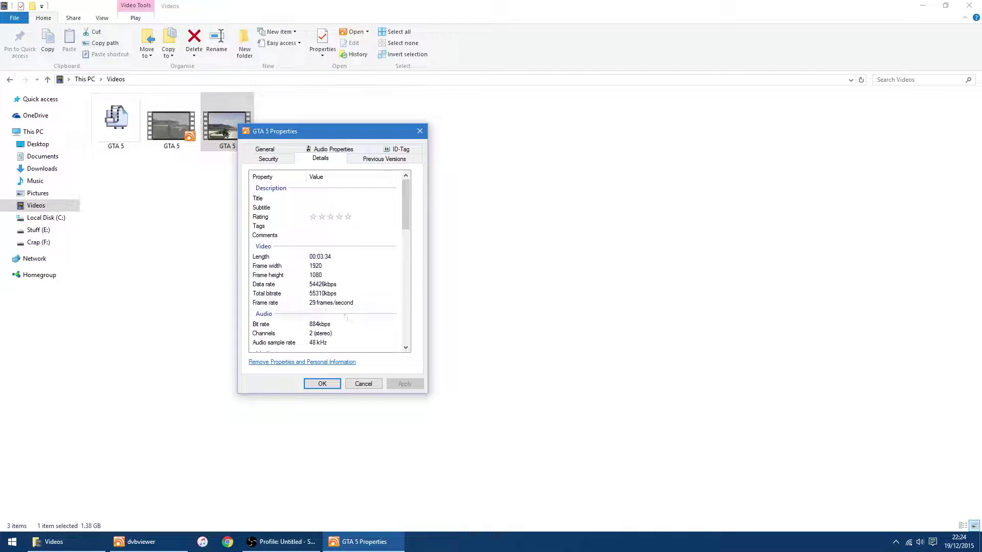
click(363, 385)
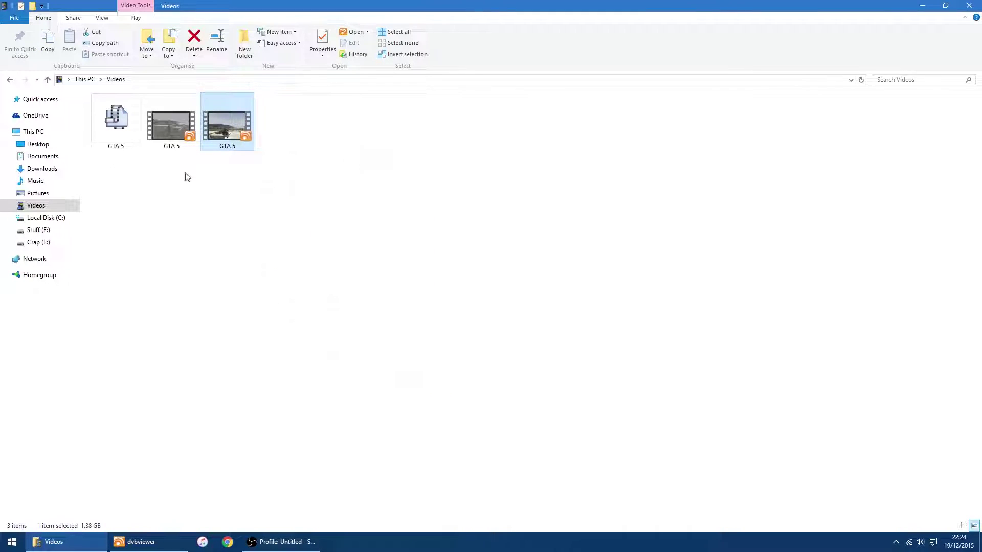
- Check the encoded GTA 5 video's properties to confirm its 59 fps frame rate
click(177, 136)
right_click(177, 136)
click(209, 316)
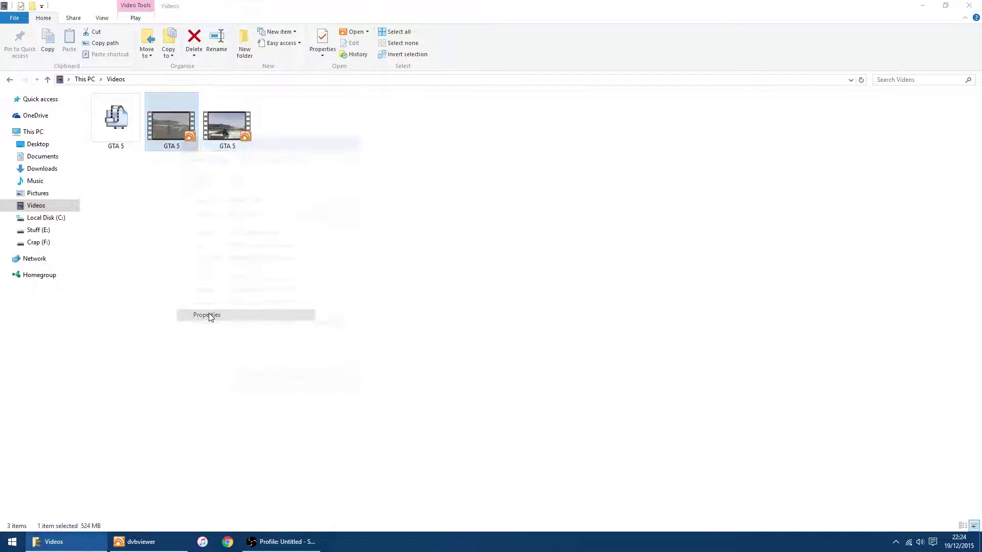
click(246, 157)
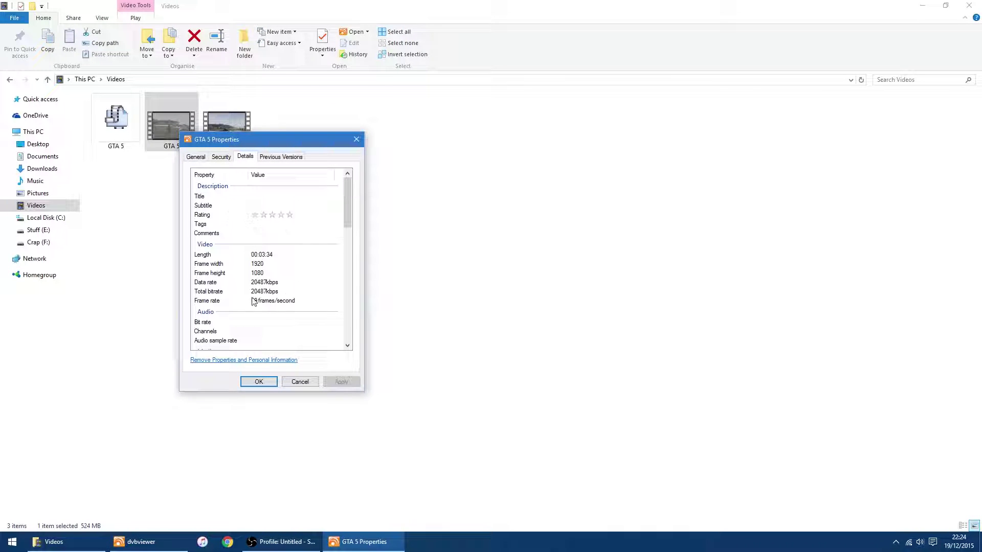
click(300, 383)
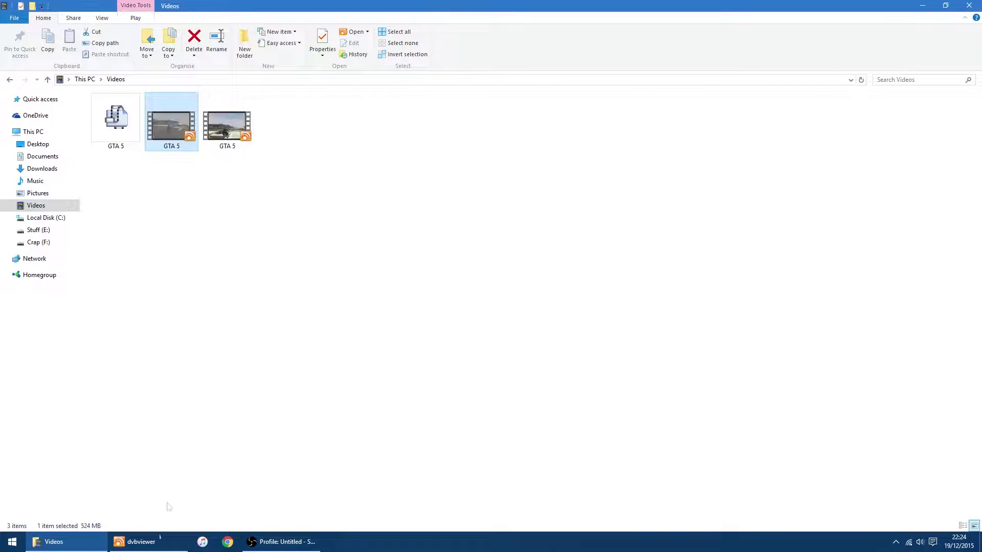
- Watch the encoded GTA 5 MKV full screen in DVBViewer, then exit full screen and minimise the player
click(159, 536)
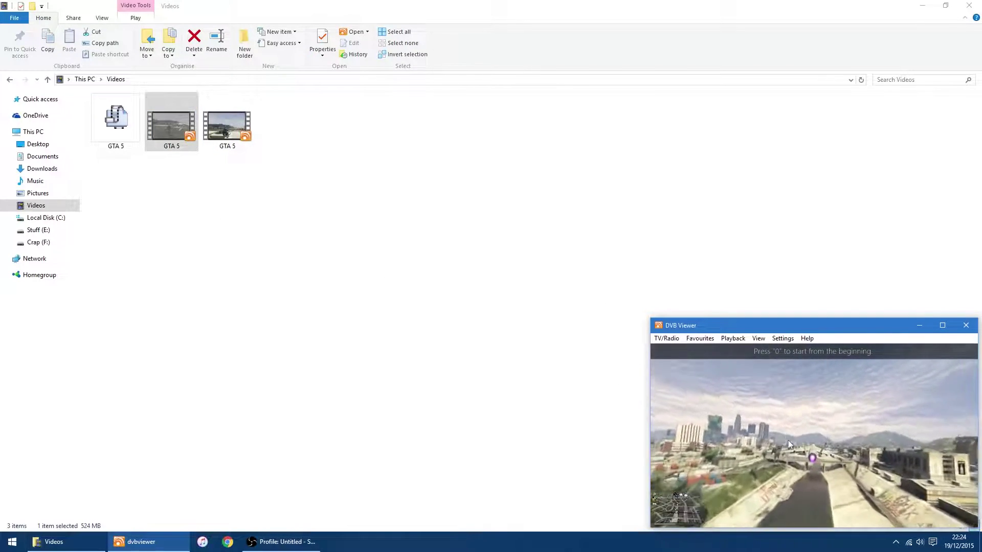
double_click(791, 412)
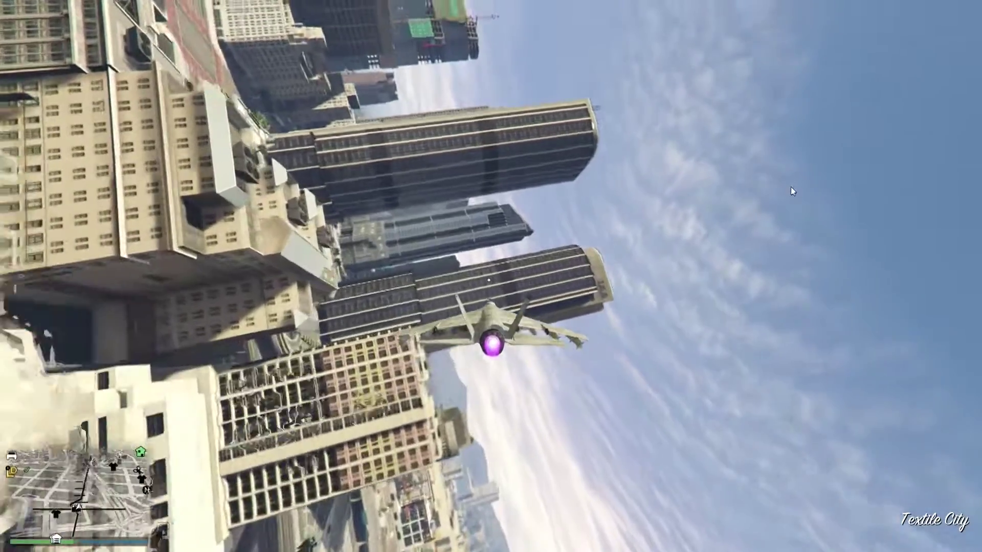
double_click(727, 251)
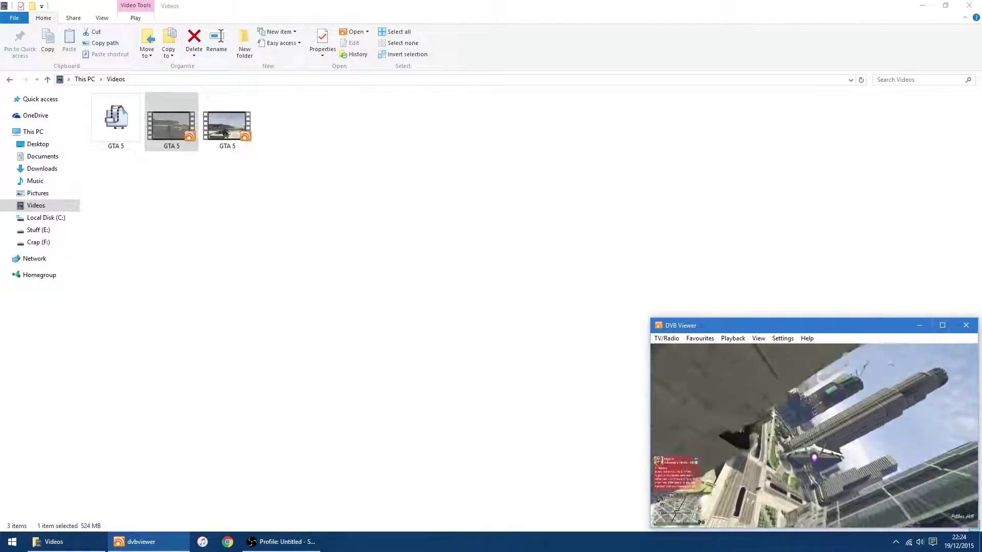
click(920, 325)
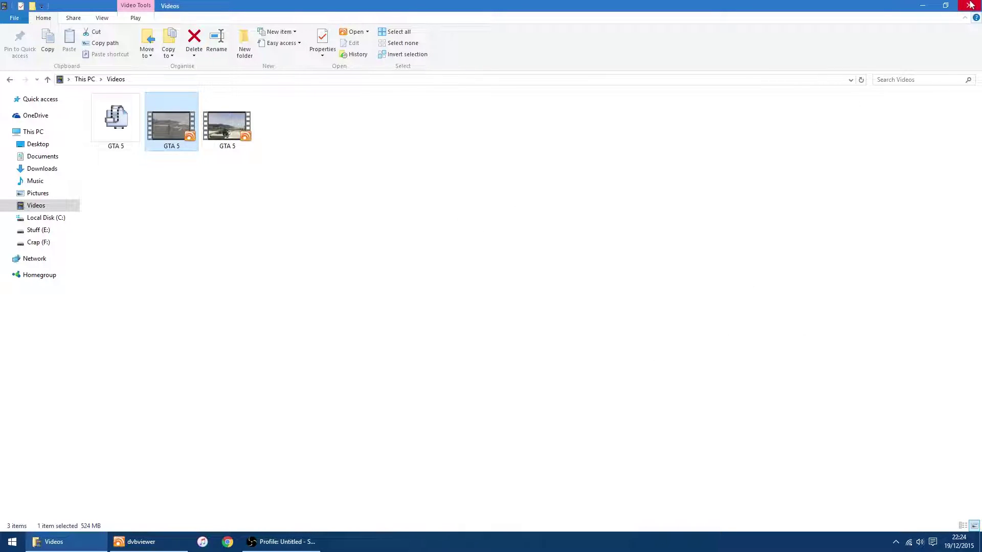
- Launch MKVToolNix GUI, add GTA 5.mp4, and uncheck the second AAC track so only the first stays
click(10, 546)
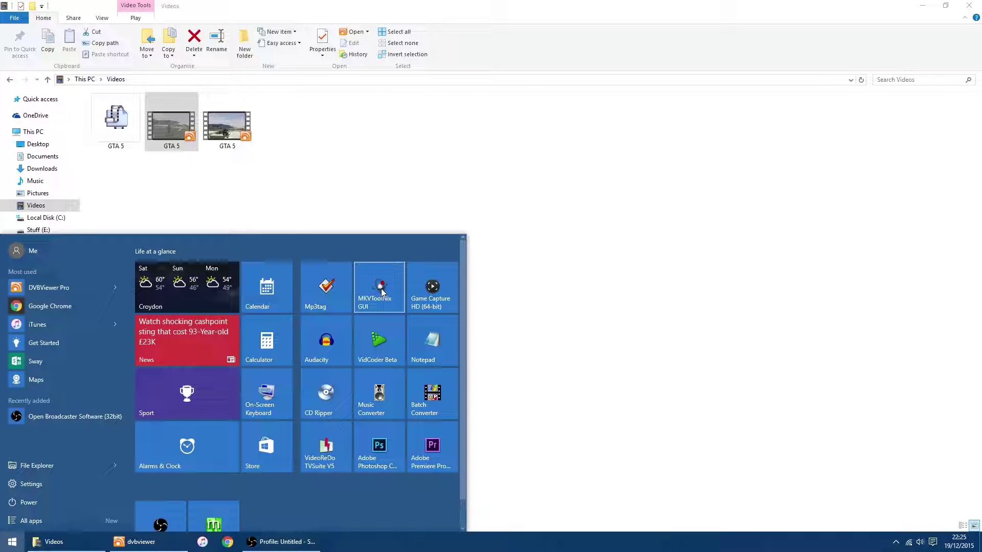
click(382, 289)
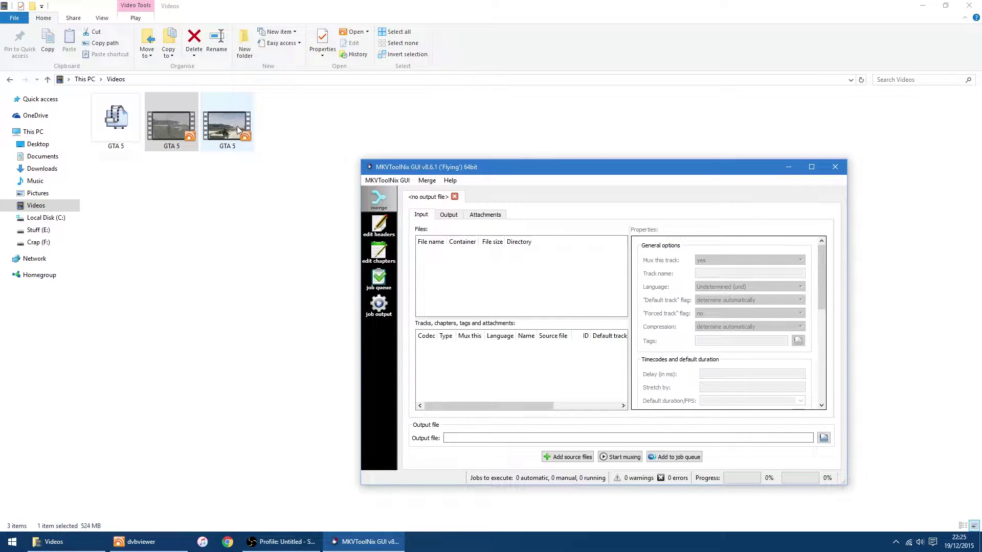
drag(237, 126, 472, 292)
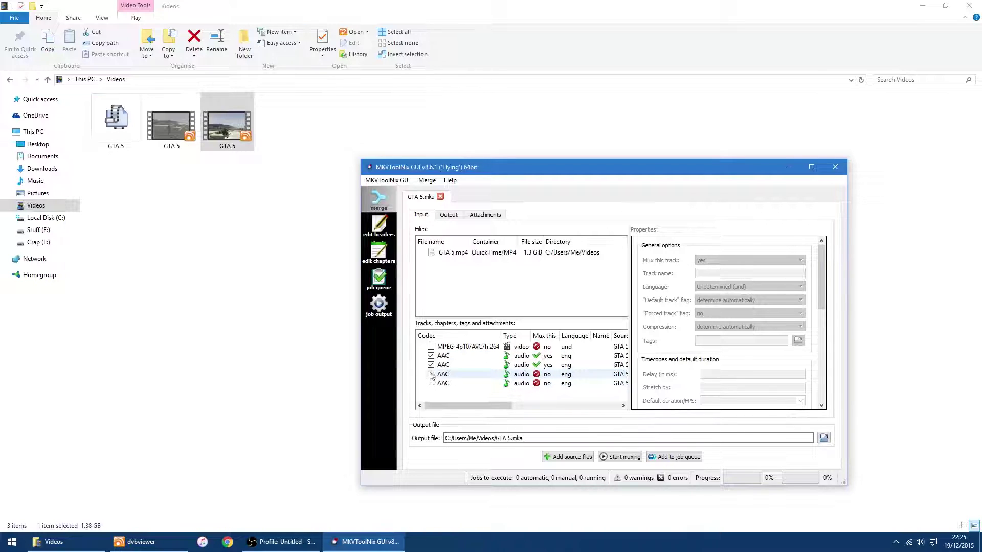
click(431, 365)
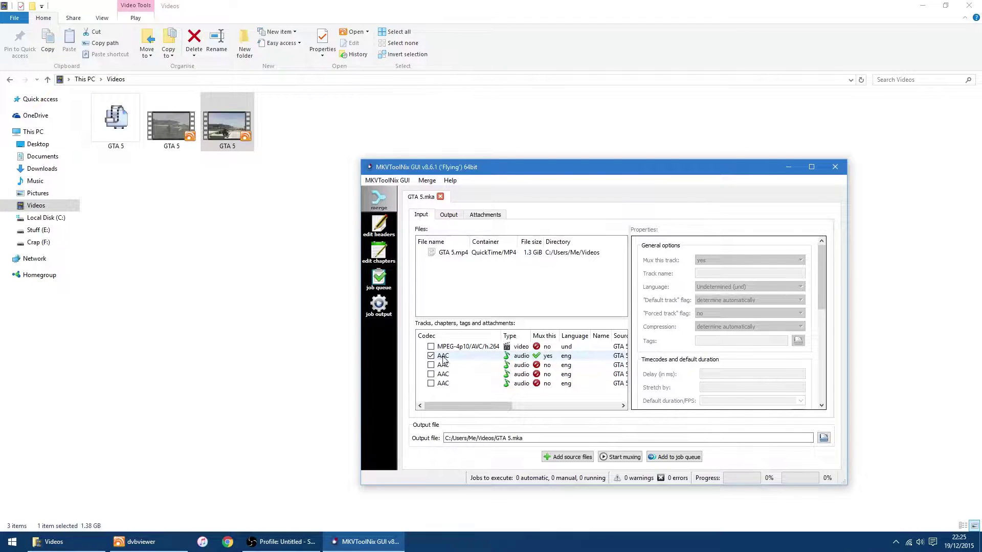
click(442, 358)
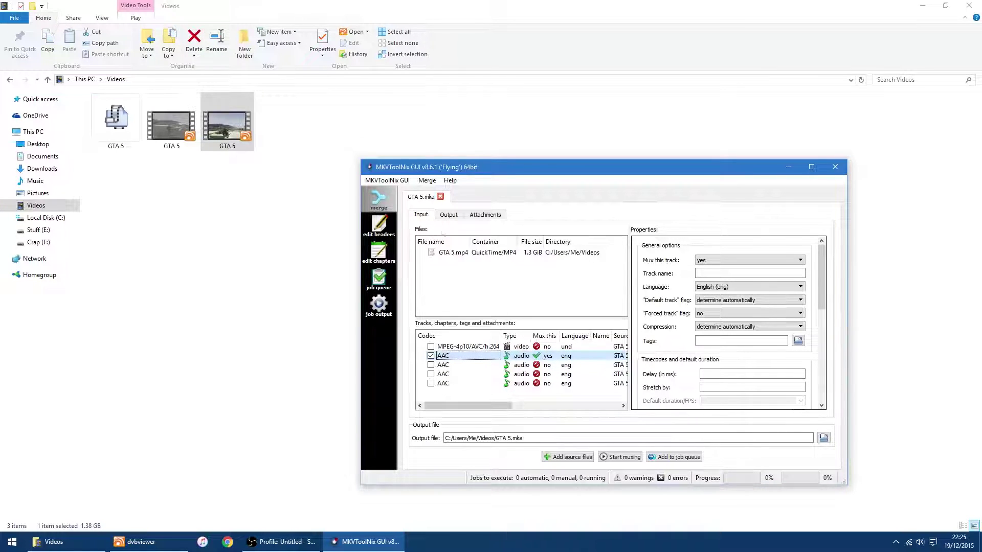
- Add the encoded GTA 5.mkv as a new input file, mux it into GTA 5 (1).mkv, and close MKVToolNix
drag(172, 132, 453, 301)
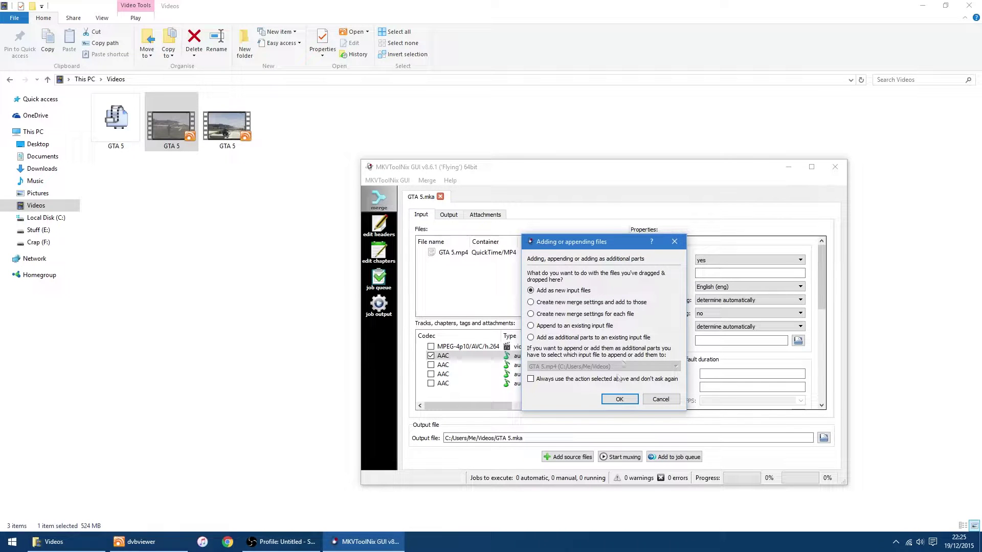
click(619, 399)
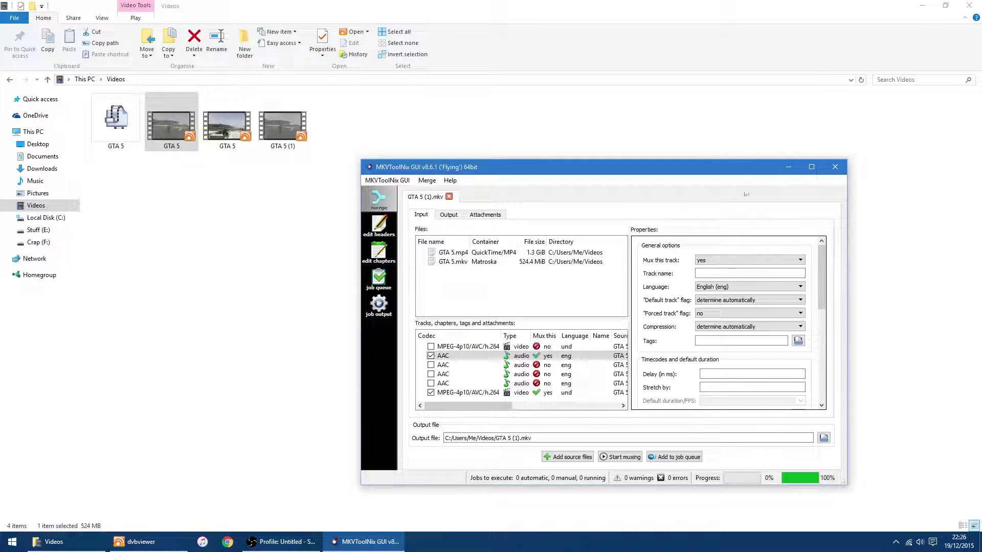
click(836, 168)
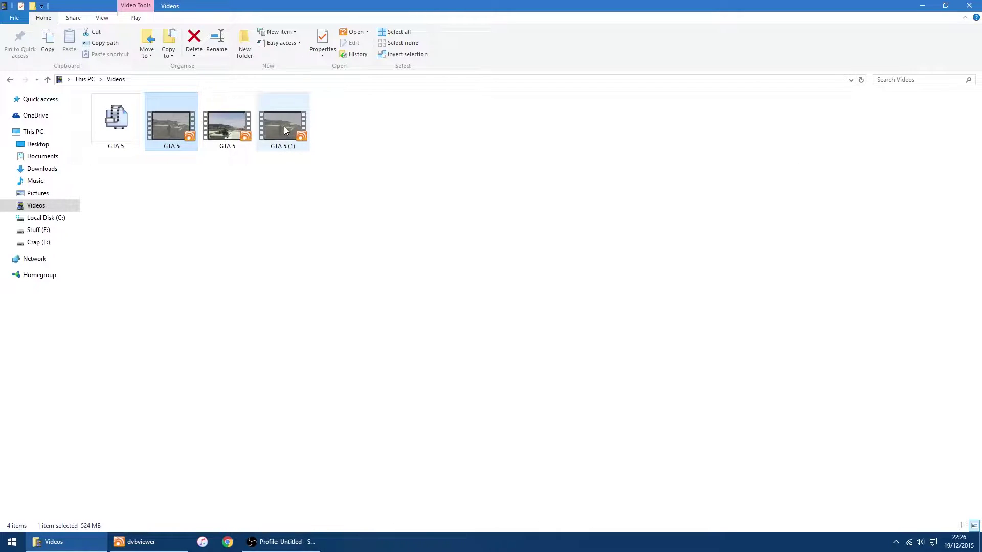
- Open GTA 5 (1).mkv in DVBViewer and switch it to full screen
click(284, 126)
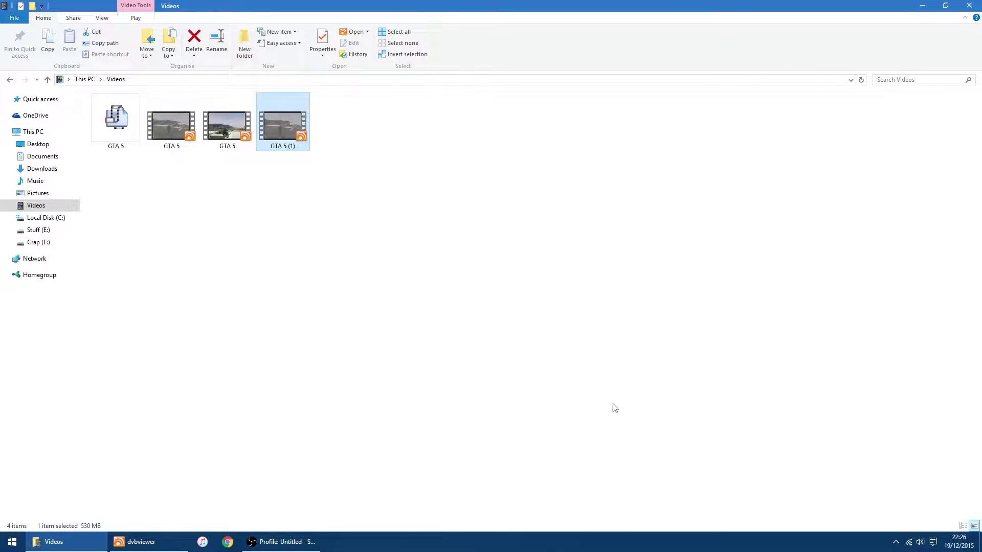
click(189, 542)
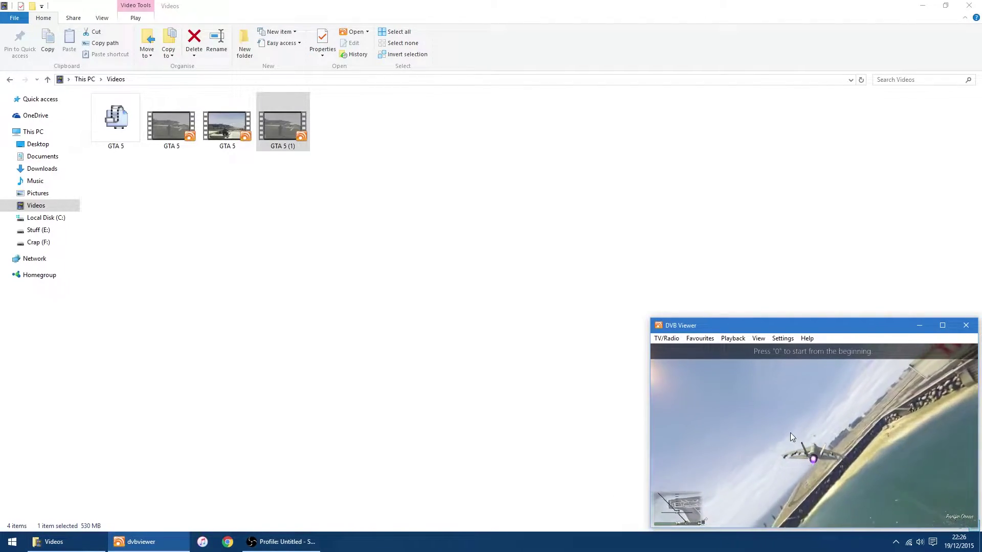
double_click(810, 431)
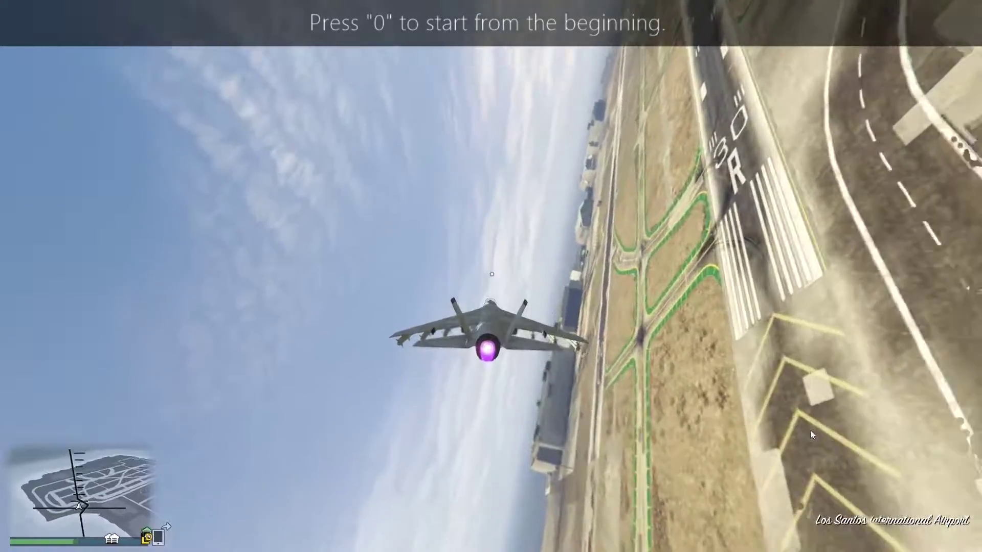